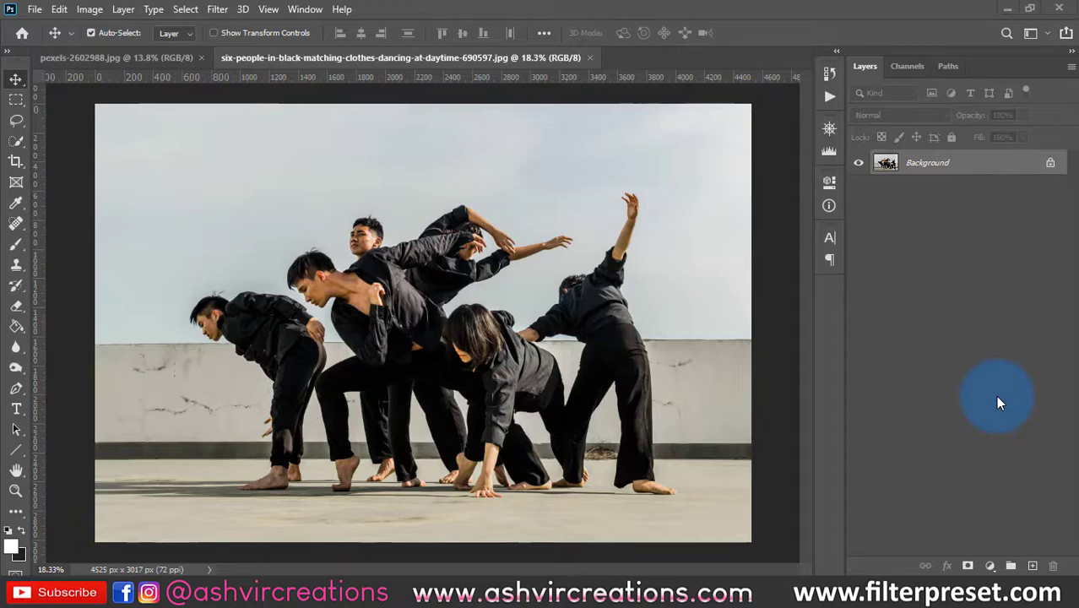
- Convert the locked Background of the dancers photo into a normal layer with the default name
{"action": "left_click", "coordinate": [960, 172]}
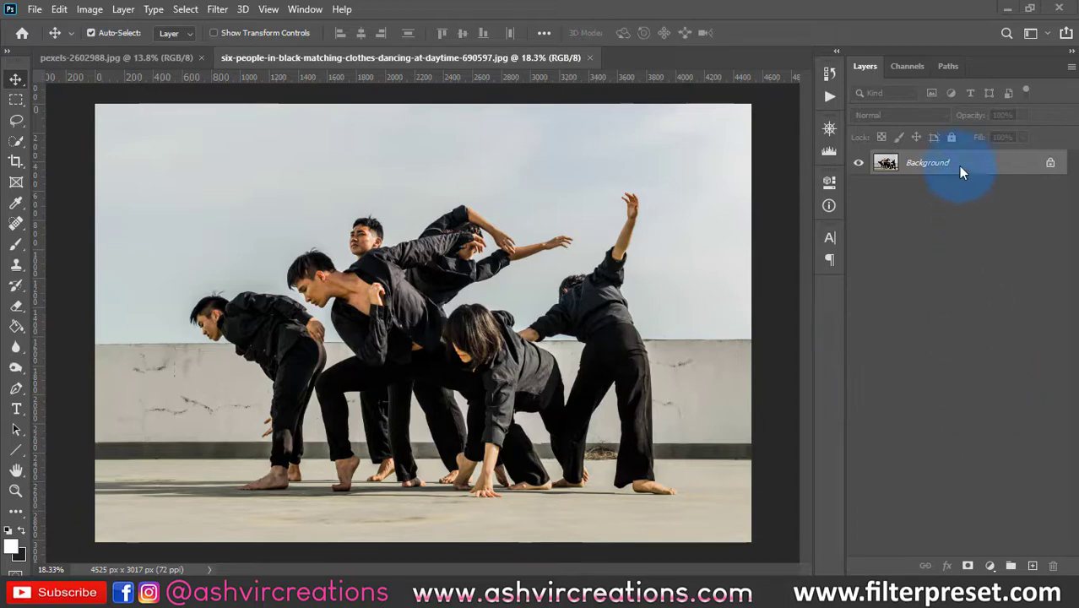
{"action": "double_click", "coordinate": [952, 169]}
{"action": "double_click", "coordinate": [952, 171]}
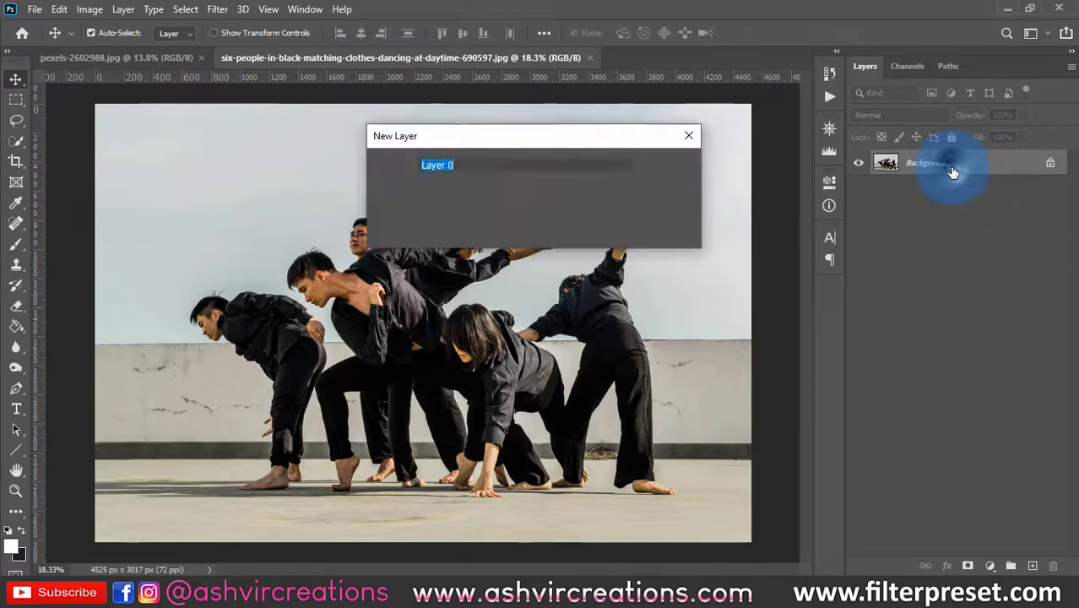
{"action": "left_click", "coordinate": [658, 167]}
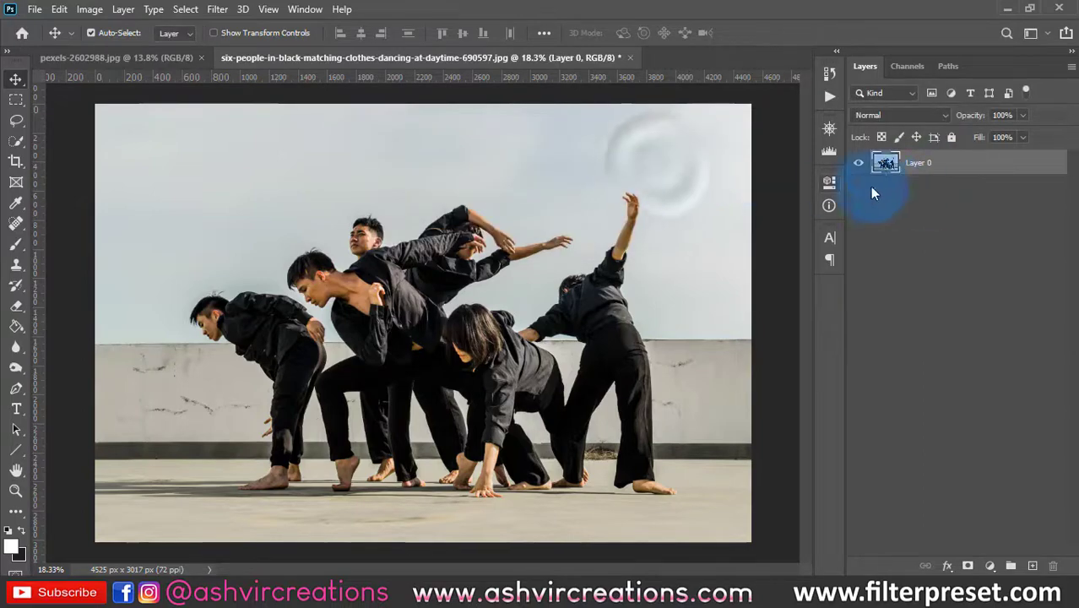
- Try moving the unlocked photo layer on the canvas and undo the move
{"action": "left_click", "coordinate": [612, 261]}
{"action": "left_click_drag", "start_coordinate": [617, 268], "coordinate": [611, 292]}
{"action": "key", "text": "ctrl+z"}
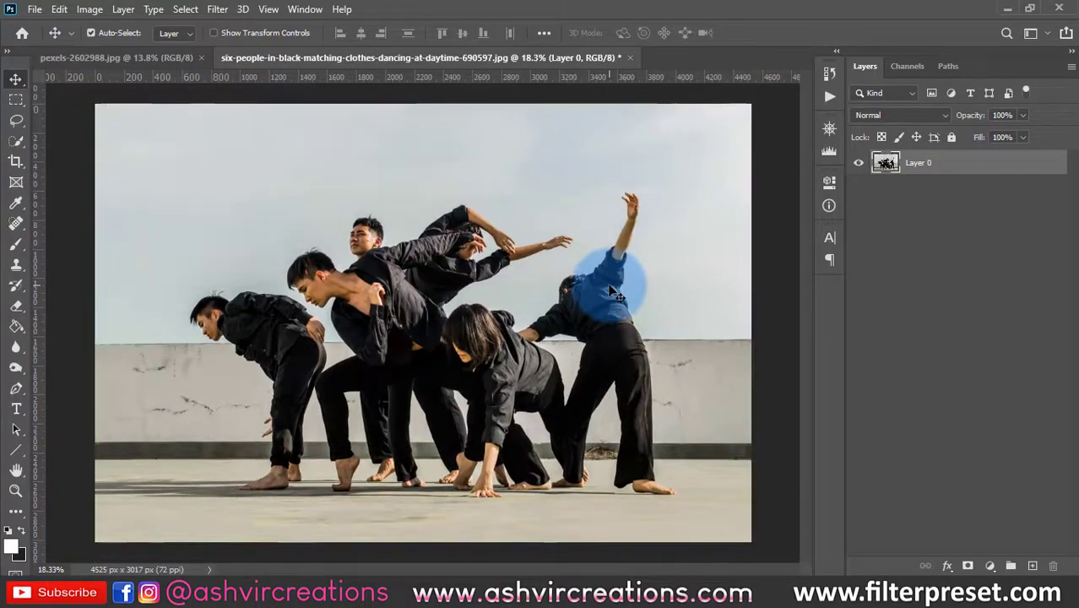
{"action": "scroll", "coordinate": [609, 286], "scroll_direction": "up", "scroll_amount": 1}
{"action": "scroll", "coordinate": [609, 286], "scroll_direction": "down", "scroll_amount": 2}
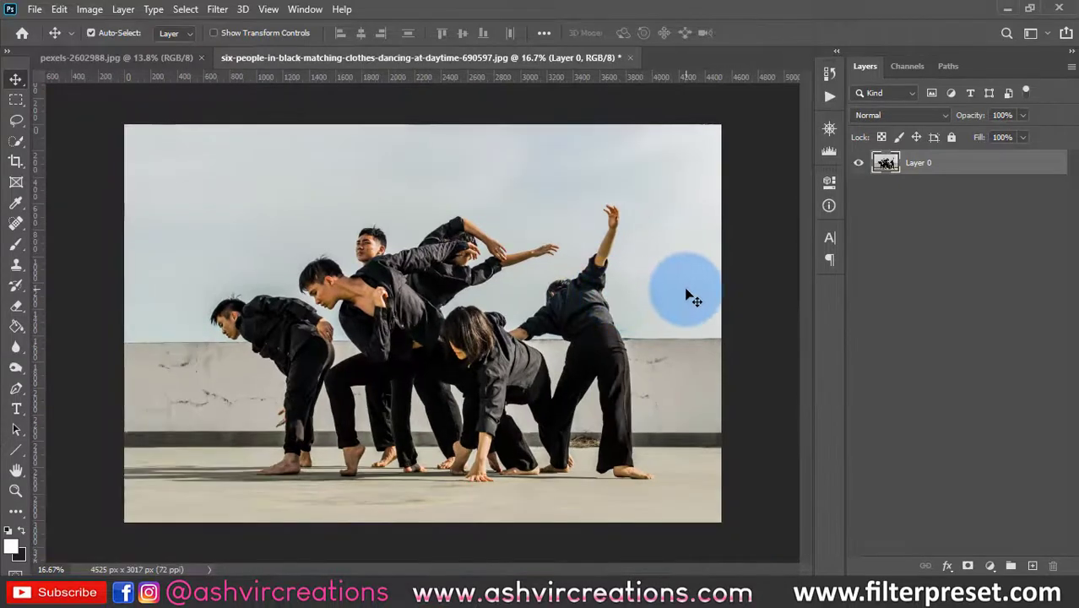
{"action": "scroll", "coordinate": [118, 279], "scroll_direction": "up", "scroll_amount": 1}
{"action": "scroll", "coordinate": [78, 253], "scroll_direction": "down", "scroll_amount": 1}
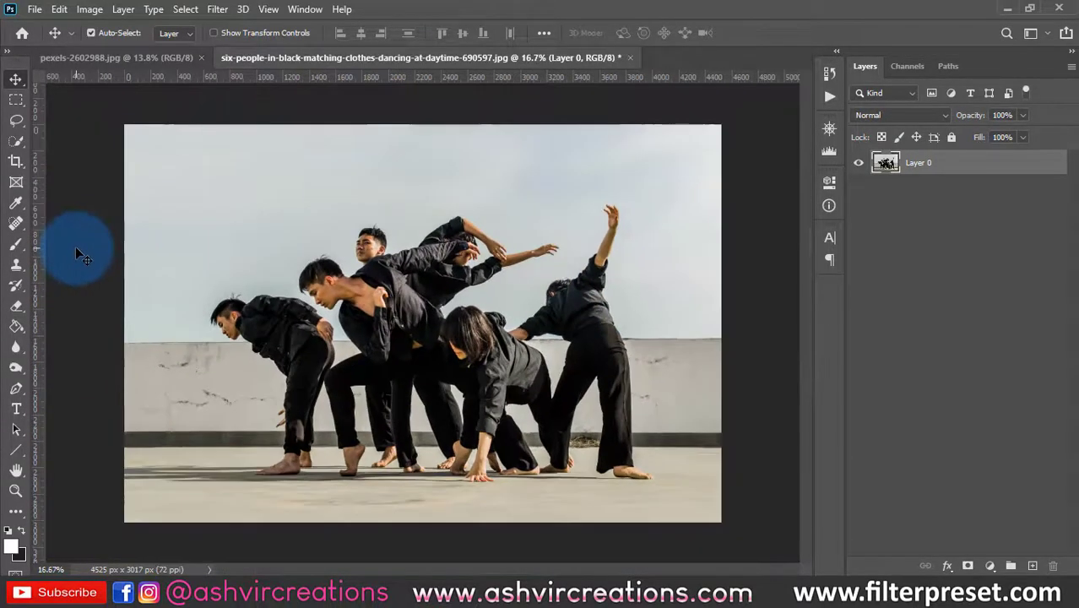
- Flatten the image, try to move the resulting Background layer and cancel its conversion to a normal layer
{"action": "right_click", "coordinate": [932, 163]}
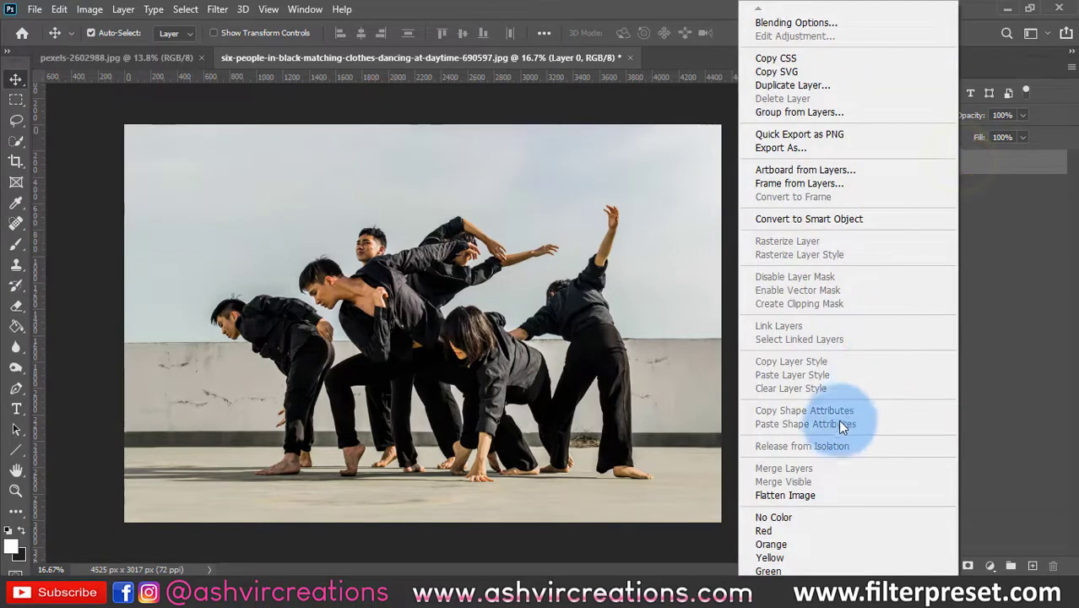
{"action": "left_click", "coordinate": [821, 495]}
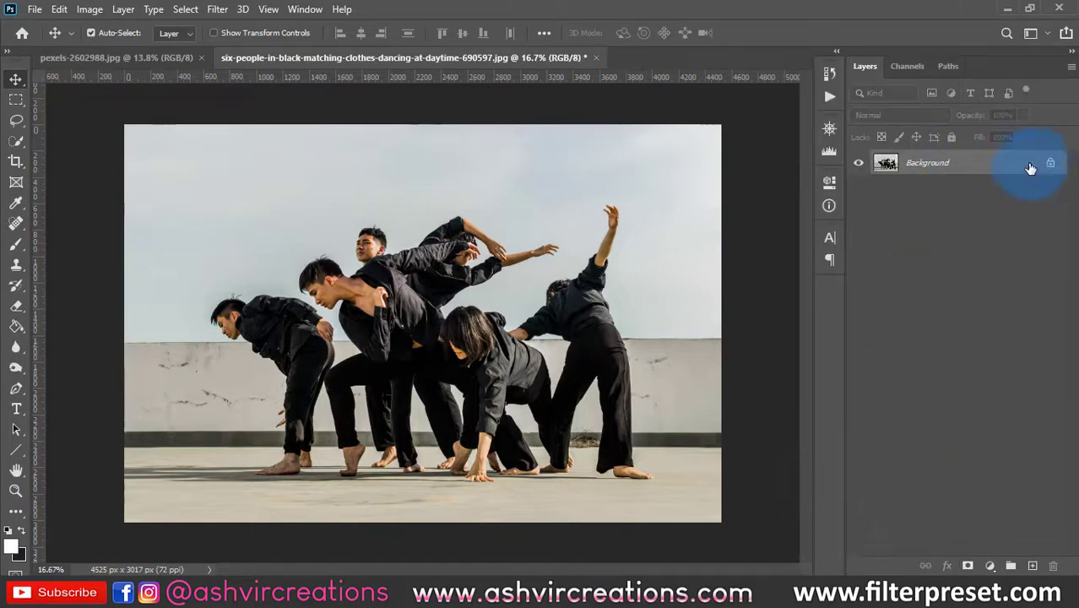
{"action": "mouse_move", "coordinate": [511, 278]}
{"action": "left_mouse_down"}
{"action": "mouse_move", "coordinate": [554, 302]}
{"action": "mouse_move", "coordinate": [470, 284]}
{"action": "mouse_move", "coordinate": [515, 293]}
{"action": "left_mouse_up"}
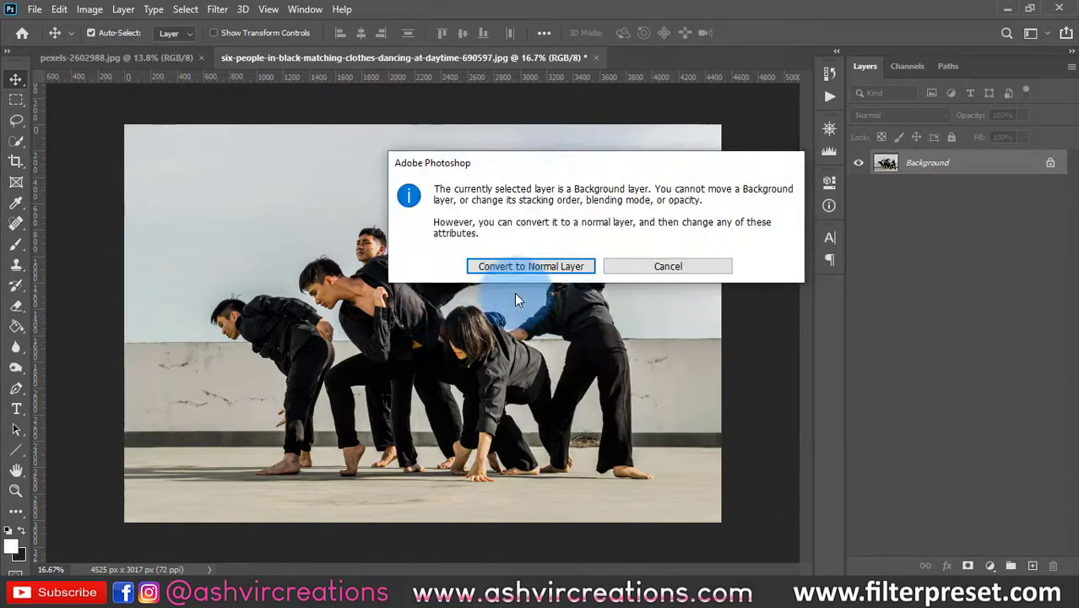
{"action": "left_click", "coordinate": [661, 265]}
- Convert the Background into a normal layer with the default name, testing a move of it and undoing that move
{"action": "double_click", "coordinate": [929, 167]}
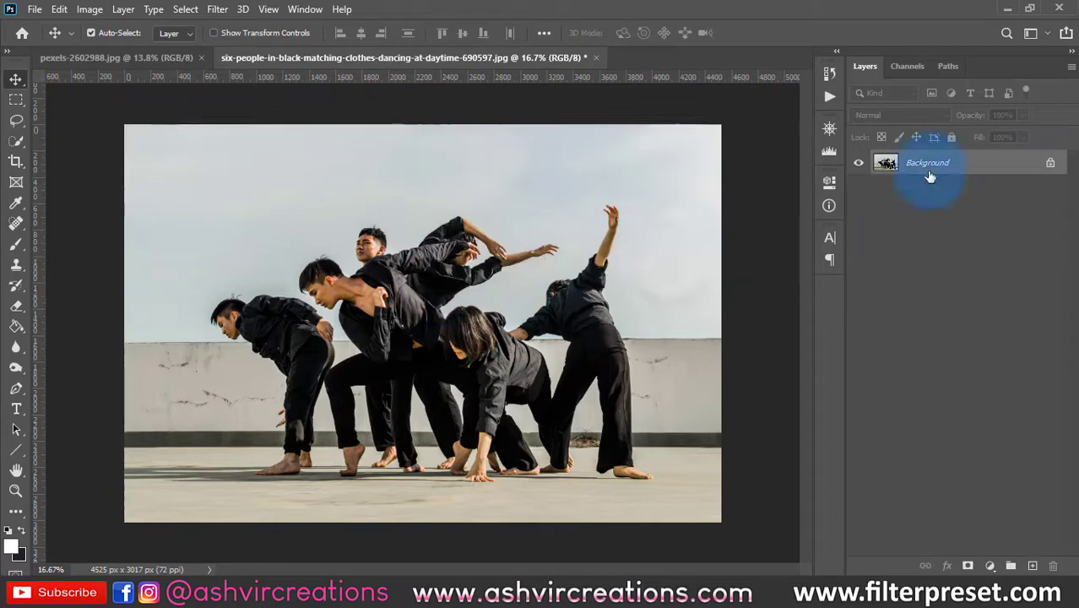
{"action": "double_click", "coordinate": [926, 165]}
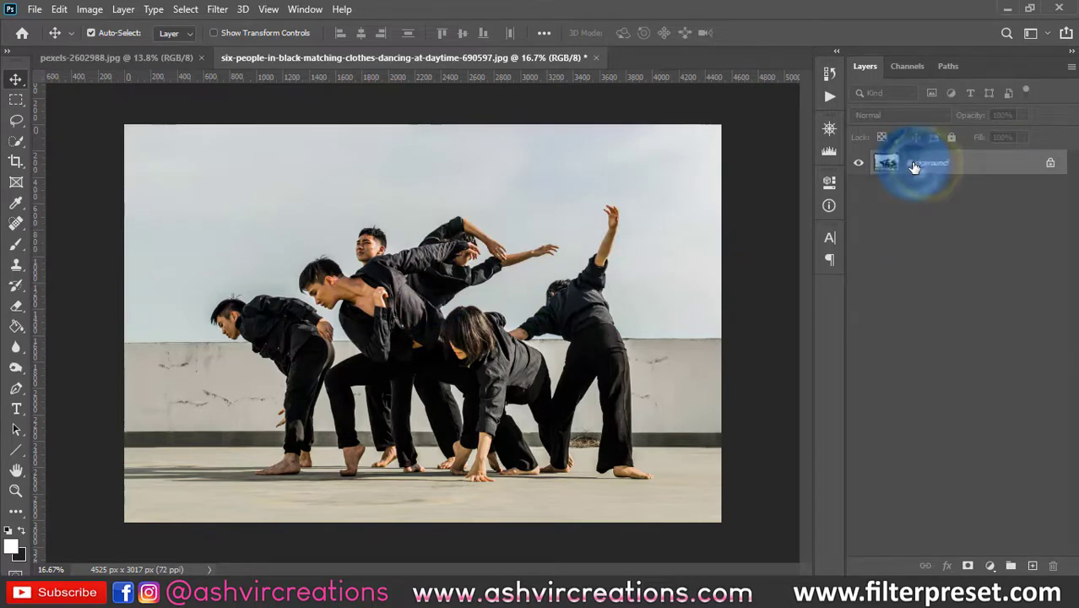
{"action": "left_click", "coordinate": [665, 163]}
{"action": "left_click_drag", "start_coordinate": [646, 234], "coordinate": [617, 284]}
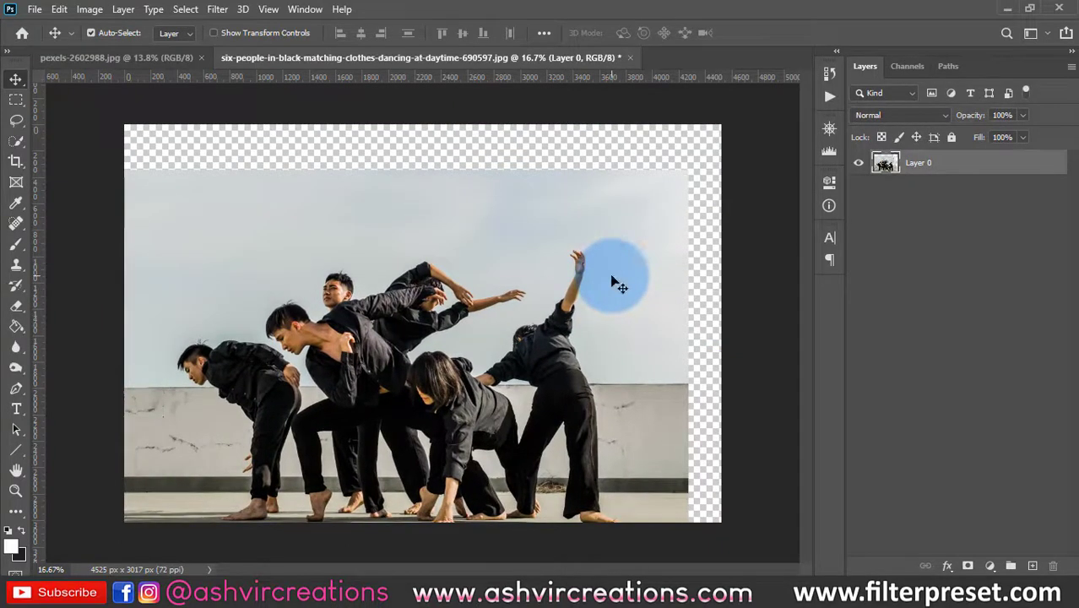
{"action": "key", "text": "ctrl+z"}
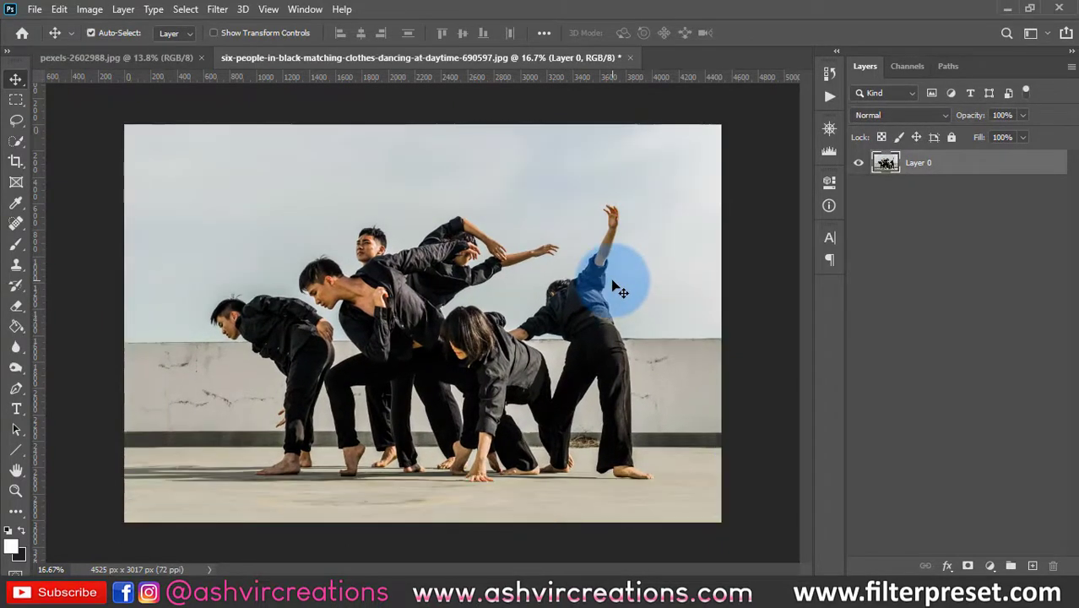
- Erase the sky above and around the dancers using the Eraser tool with a soft brush of about 1000 px
{"action": "left_click", "coordinate": [17, 307]}
{"action": "left_click", "coordinate": [73, 306]}
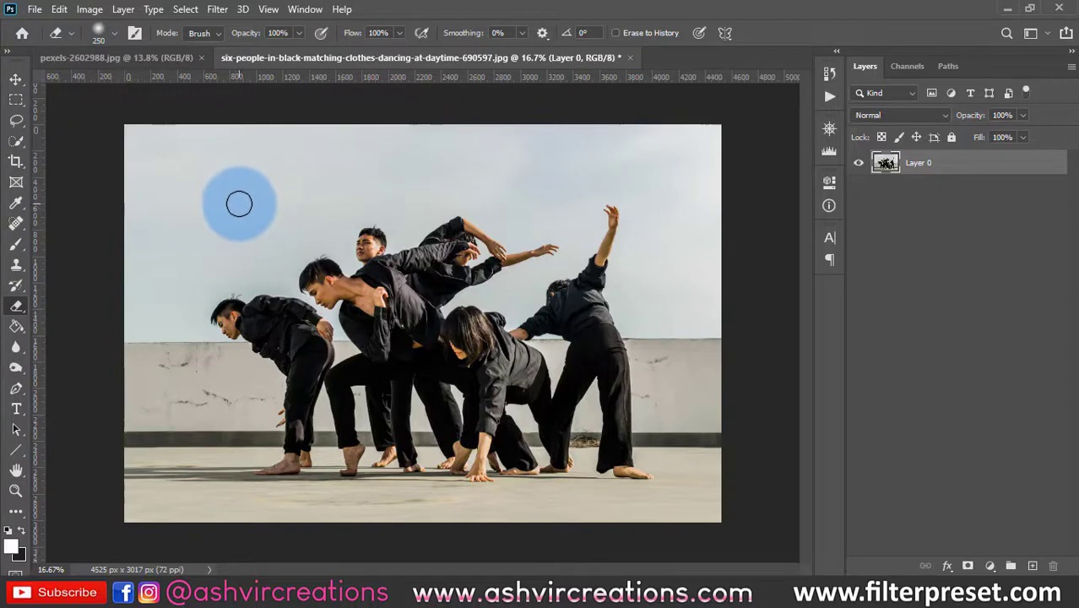
{"action": "key", "text": "bracketright"}
{"action": "mouse_move", "coordinate": [311, 155]}
{"action": "left_mouse_down"}
{"action": "mouse_move", "coordinate": [192, 180]}
{"action": "mouse_move", "coordinate": [159, 215]}
{"action": "mouse_move", "coordinate": [462, 125]}
{"action": "mouse_move", "coordinate": [404, 149]}
{"action": "mouse_move", "coordinate": [594, 134]}
{"action": "mouse_move", "coordinate": [668, 141]}
{"action": "mouse_move", "coordinate": [701, 242]}
{"action": "mouse_move", "coordinate": [574, 96]}
{"action": "mouse_move", "coordinate": [214, 184]}
{"action": "mouse_move", "coordinate": [174, 247]}
{"action": "mouse_move", "coordinate": [138, 129]}
{"action": "mouse_move", "coordinate": [127, 237]}
{"action": "left_mouse_up"}
{"action": "key", "text": "bracketleft"}
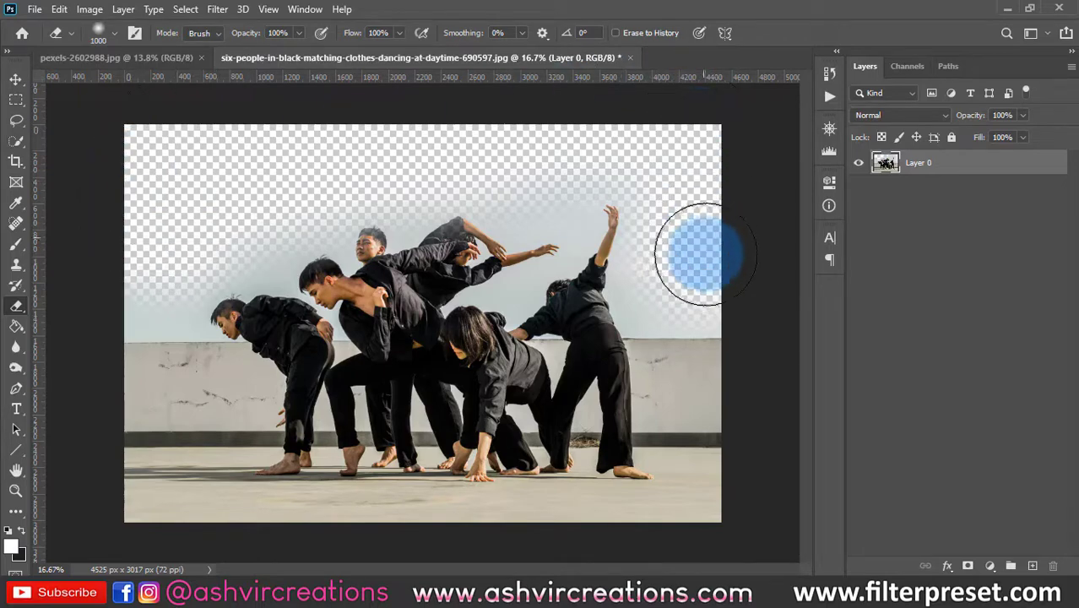
- Reduce the soft eraser to 700 px and erase the sky and wall to the right of the rightmost dancer
{"action": "scroll", "coordinate": [672, 187], "scroll_direction": "up", "scroll_amount": 4}
{"action": "scroll", "coordinate": [673, 187], "scroll_direction": "down", "scroll_amount": 2}
{"action": "key", "text": "bracketleft"}
{"action": "key", "text": "bracketleft"}
{"action": "key", "text": "bracketleft"}
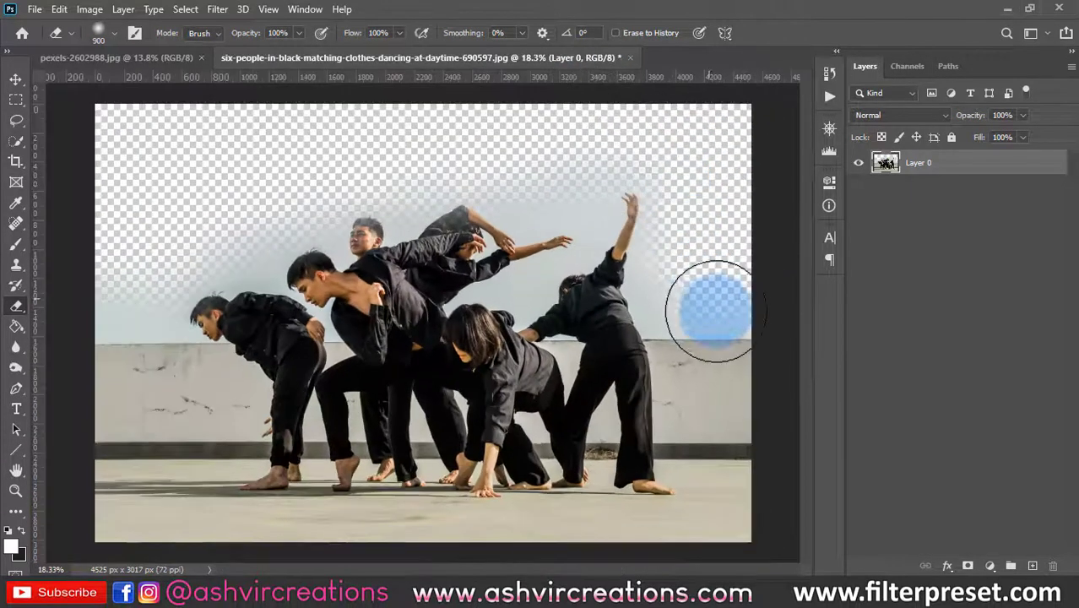
{"action": "mouse_move", "coordinate": [712, 314]}
{"action": "left_mouse_down"}
{"action": "mouse_move", "coordinate": [710, 377]}
{"action": "mouse_move", "coordinate": [722, 383]}
{"action": "mouse_move", "coordinate": [729, 330]}
{"action": "left_mouse_up"}
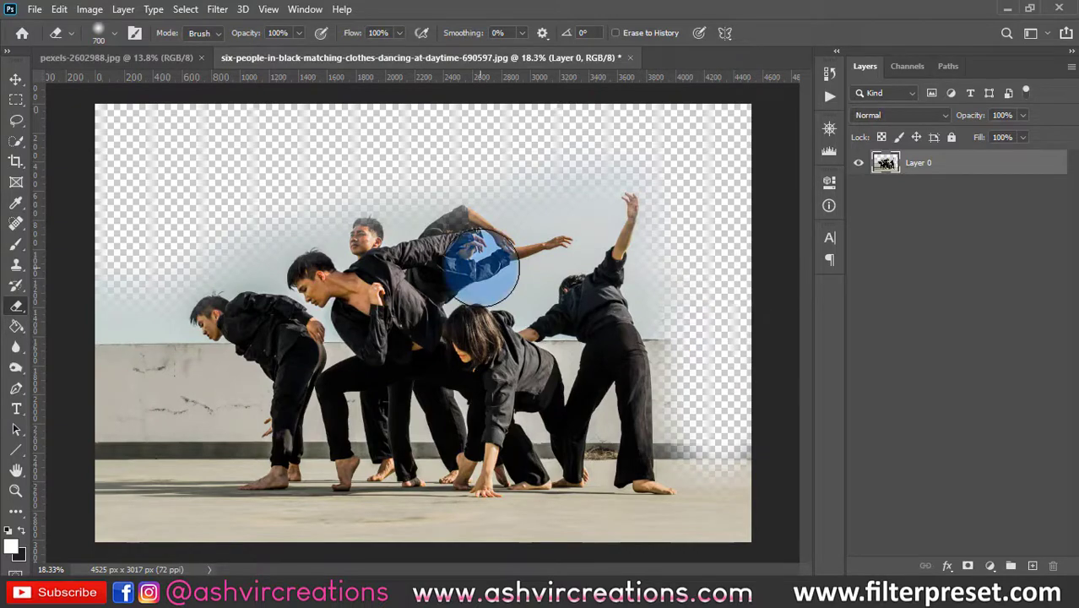
- Choose the Hard Round Pressure Opacity brush at 200 px and erase a patch of wall under the leftmost dancer's jacket
{"action": "right_click", "coordinate": [480, 268]}
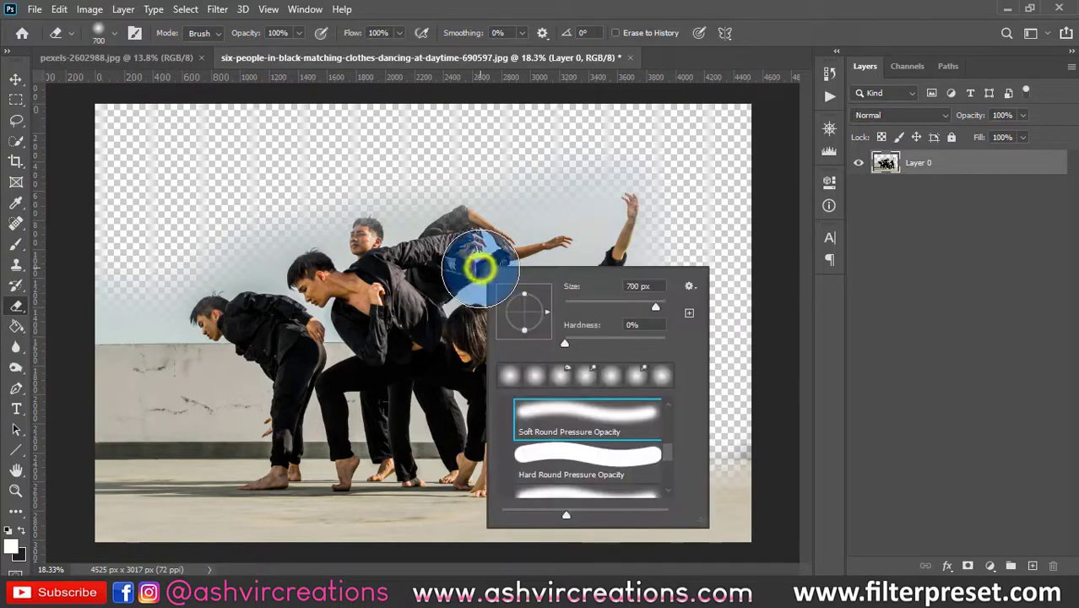
{"action": "double_click", "coordinate": [532, 457]}
{"action": "key", "text": "bracketleft"}
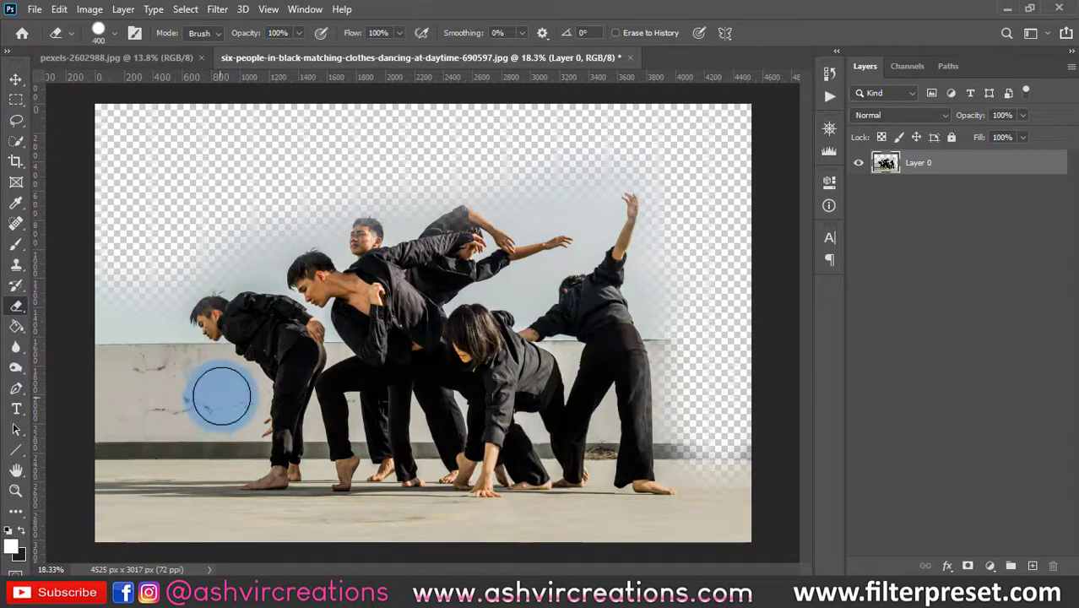
{"action": "scroll", "coordinate": [221, 397], "scroll_direction": "up", "scroll_amount": 5}
{"action": "key", "text": "bracketleft"}
{"action": "key", "text": "bracketleft"}
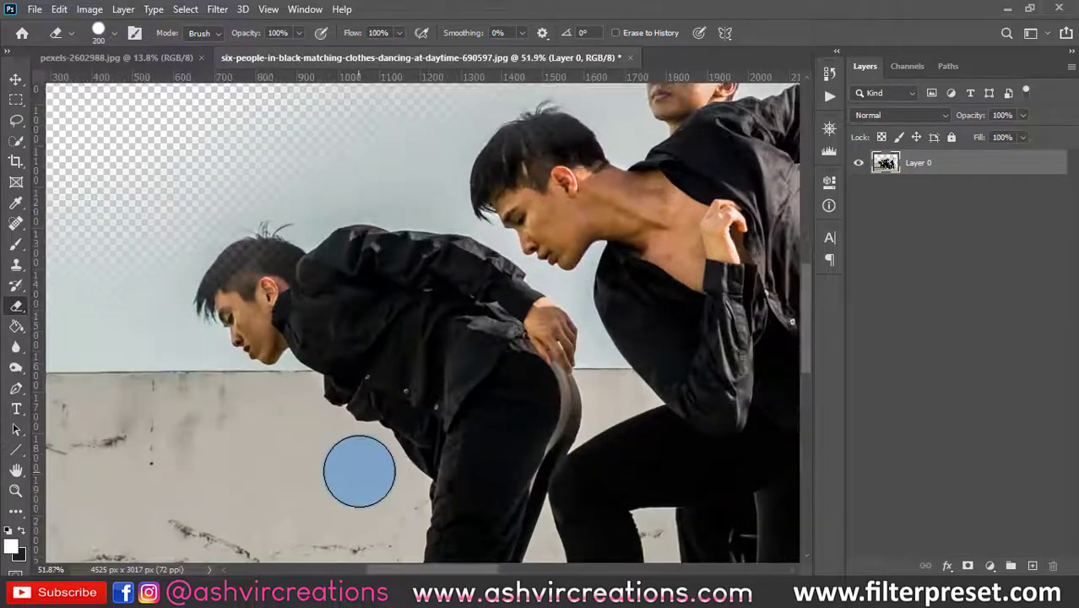
{"action": "left_click_drag", "start_coordinate": [360, 459], "coordinate": [339, 454]}
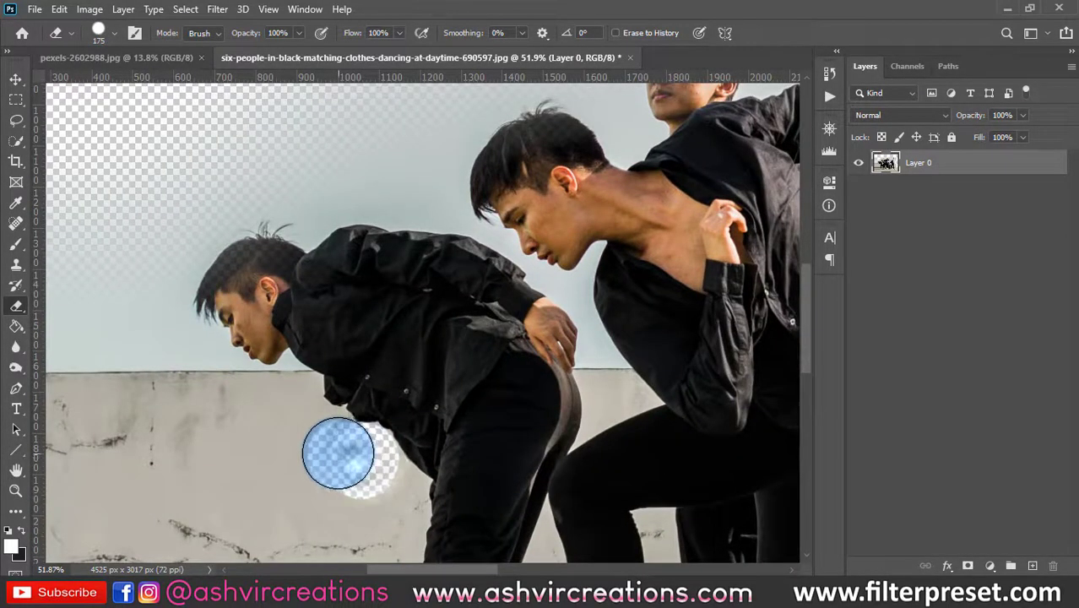
- Reduce the hard eraser to 15 px and to 9 px, and erase the wall along the leftmost dancer's jacket hem
{"action": "scroll", "coordinate": [338, 448], "scroll_direction": "up", "scroll_amount": 8}
{"action": "key", "text": "bracketleft"}
{"action": "key", "text": "bracketleft"}
{"action": "key", "text": "bracketleft"}
{"action": "key", "text": "bracketleft"}
{"action": "key", "text": "bracketleft"}
{"action": "key", "text": "bracketleft"}
{"action": "key", "text": "bracketleft"}
{"action": "key", "text": "bracketleft"}
{"action": "key", "text": "bracketleft"}
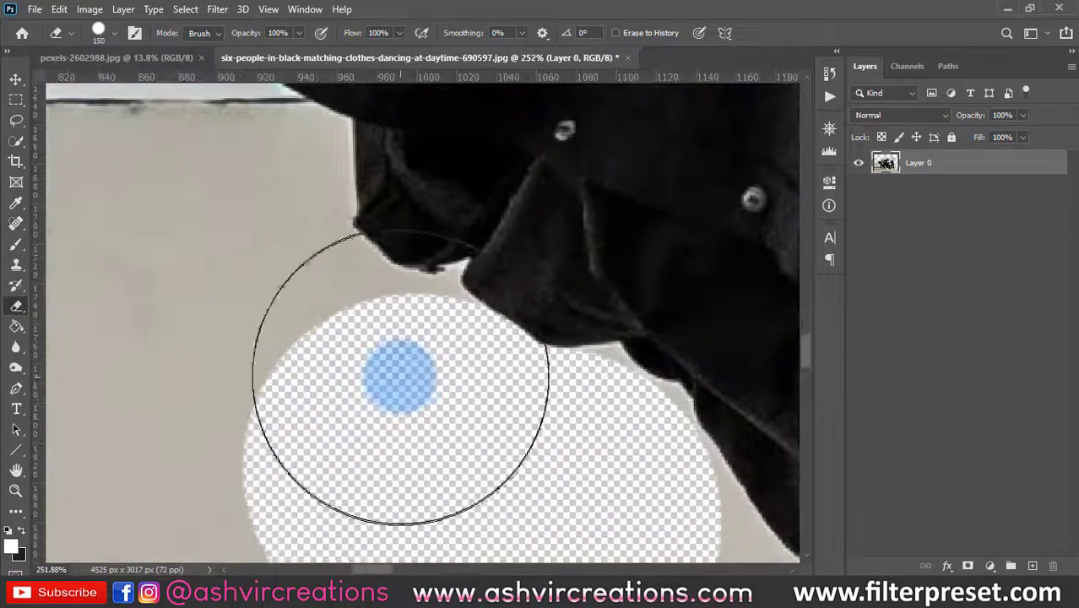
{"action": "key", "text": "bracketleft"}
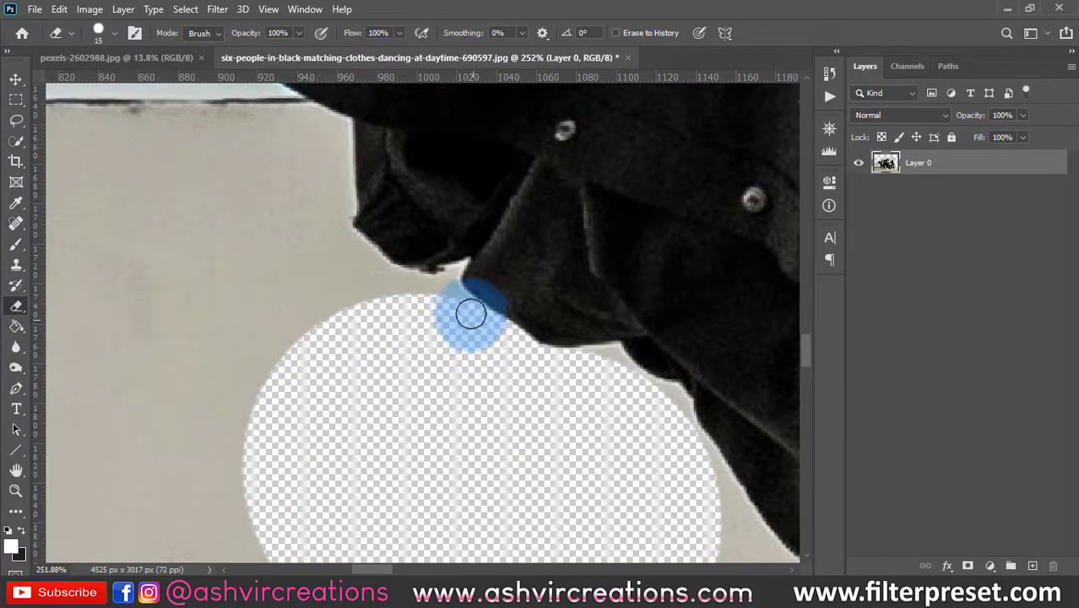
{"action": "mouse_move", "coordinate": [471, 314]}
{"action": "left_mouse_down"}
{"action": "mouse_move", "coordinate": [448, 289]}
{"action": "mouse_move", "coordinate": [461, 268]}
{"action": "mouse_move", "coordinate": [429, 283]}
{"action": "left_mouse_up"}
{"action": "key", "text": "bracketleft"}
{"action": "key", "text": "bracketleft"}
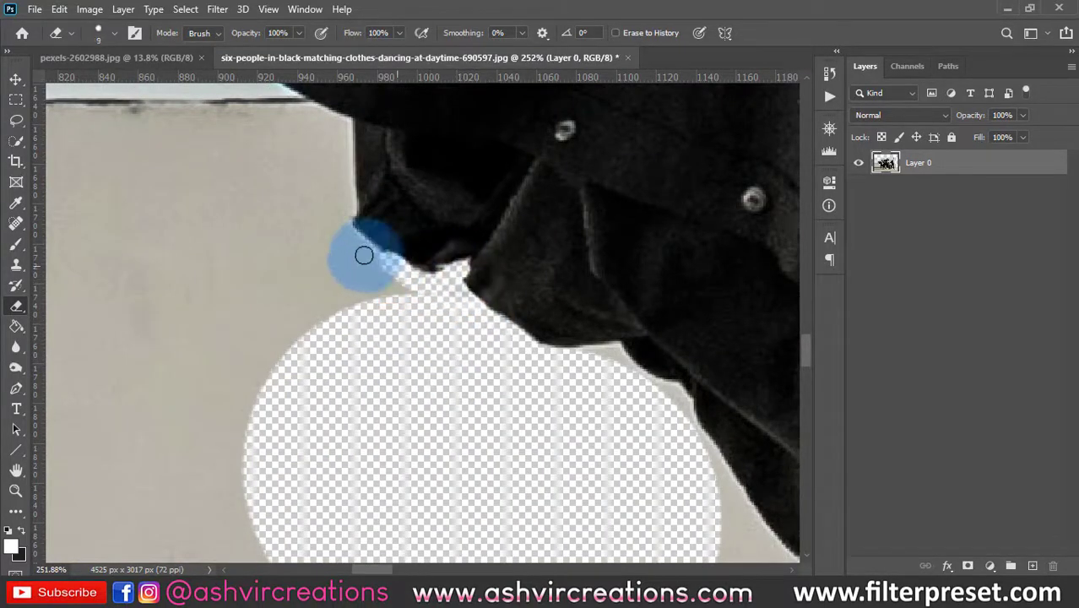
{"action": "mouse_move", "coordinate": [364, 255]}
{"action": "left_mouse_down"}
{"action": "mouse_move", "coordinate": [335, 132]}
{"action": "mouse_move", "coordinate": [366, 291]}
{"action": "mouse_move", "coordinate": [336, 292]}
{"action": "mouse_move", "coordinate": [319, 133]}
{"action": "mouse_move", "coordinate": [284, 427]}
{"action": "mouse_move", "coordinate": [251, 320]}
{"action": "mouse_move", "coordinate": [366, 378]}
{"action": "mouse_move", "coordinate": [455, 488]}
{"action": "left_mouse_up"}
- Enlarge the hard eraser to 25 px and erase more of the wall beside the leftmost dancer's jacket
{"action": "key", "text": "bracketright"}
{"action": "key", "text": "bracketright"}
{"action": "key", "text": "bracketright"}
{"action": "key", "text": "bracketright"}
{"action": "left_click_drag", "start_coordinate": [454, 488], "coordinate": [389, 390]}
{"action": "scroll", "coordinate": [540, 440], "scroll_direction": "down", "scroll_amount": 15}
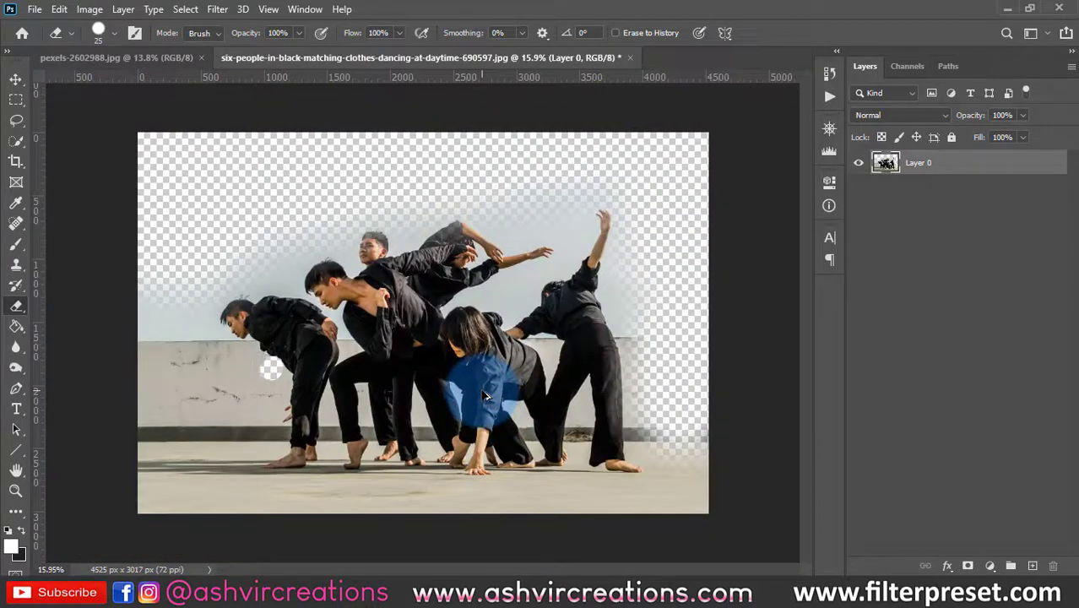
- Undo all eraser strokes to restore the full photo and return to the Move tool
{"action": "key", "text": "ctrl+z"}
{"action": "key", "text": "ctrl+z"}
{"action": "key", "text": "ctrl+z"}
{"action": "key", "text": "ctrl+z"}
{"action": "key", "text": "ctrl+z"}
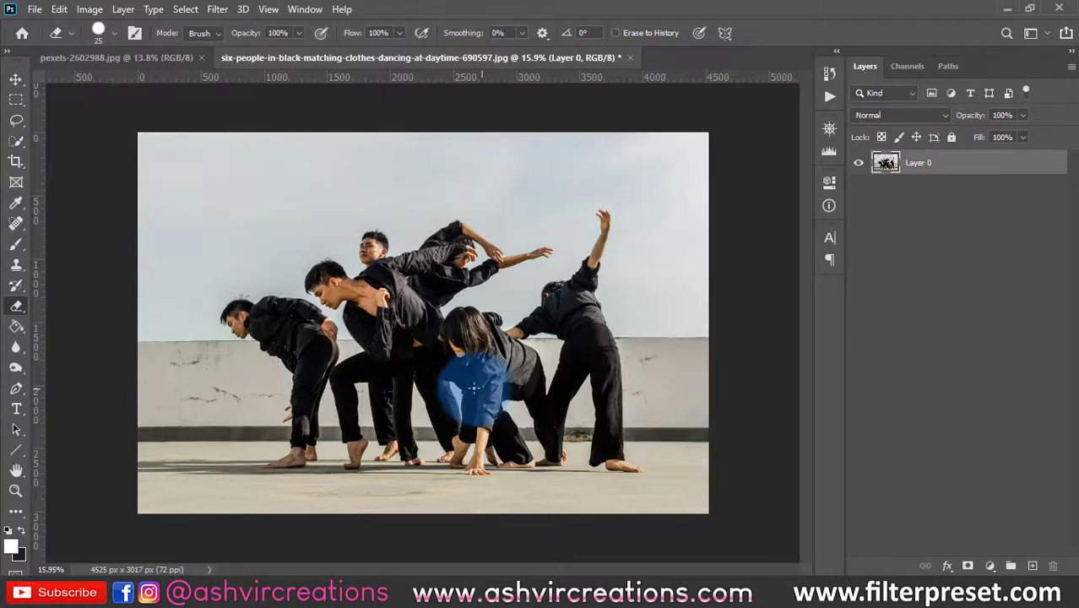
{"action": "key", "text": "v"}
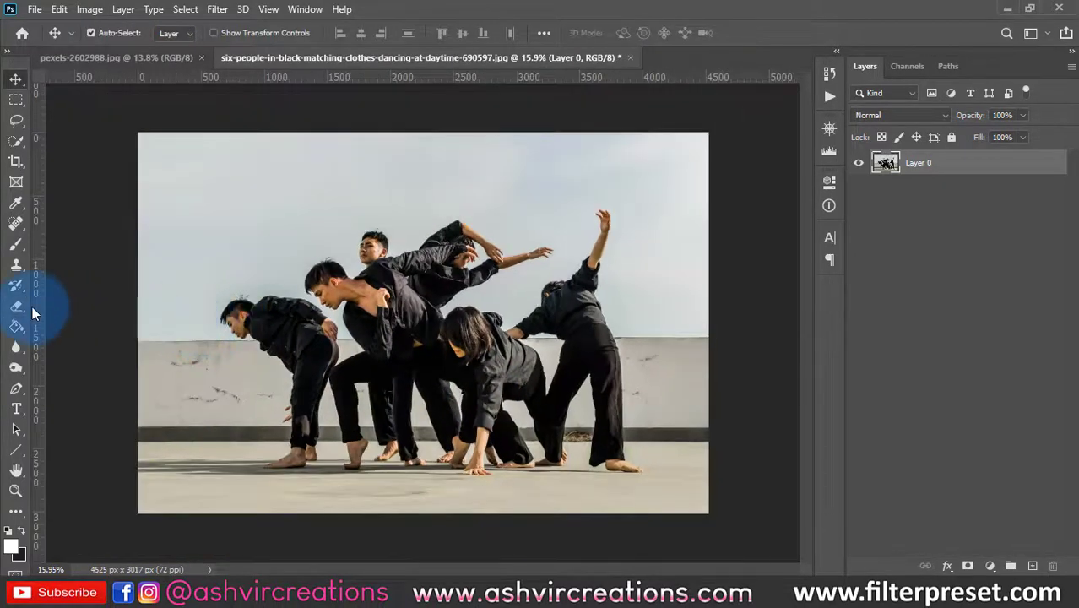
- Erase the upper-left and upper-middle sky using the Background Eraser tool with an 1100 px brush at 50% tolerance
{"action": "left_click", "coordinate": [17, 306]}
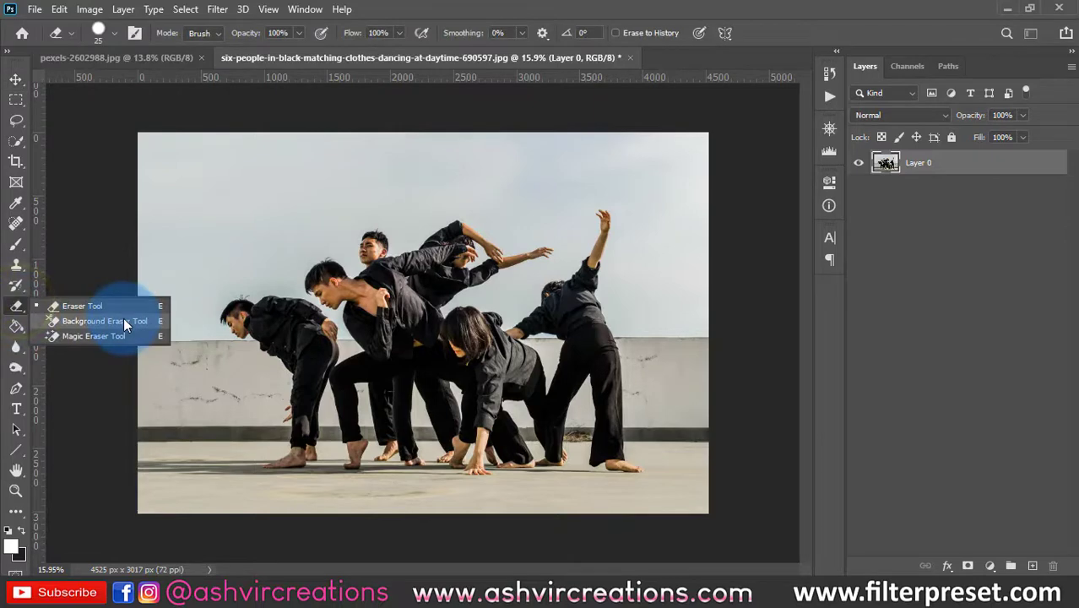
{"action": "left_click", "coordinate": [126, 321]}
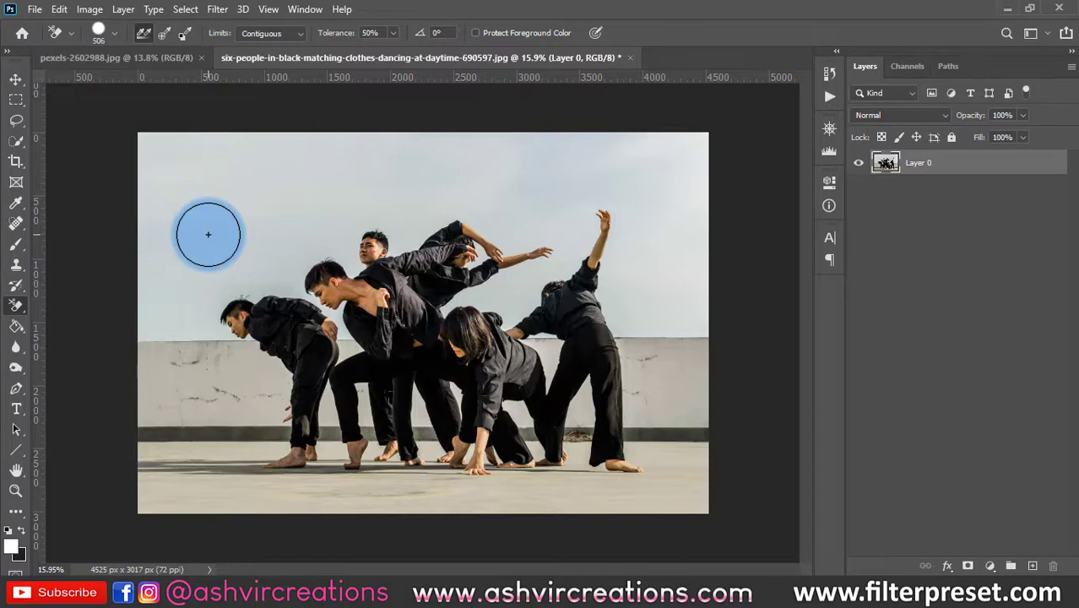
{"action": "left_click_drag", "start_coordinate": [219, 222], "coordinate": [222, 208]}
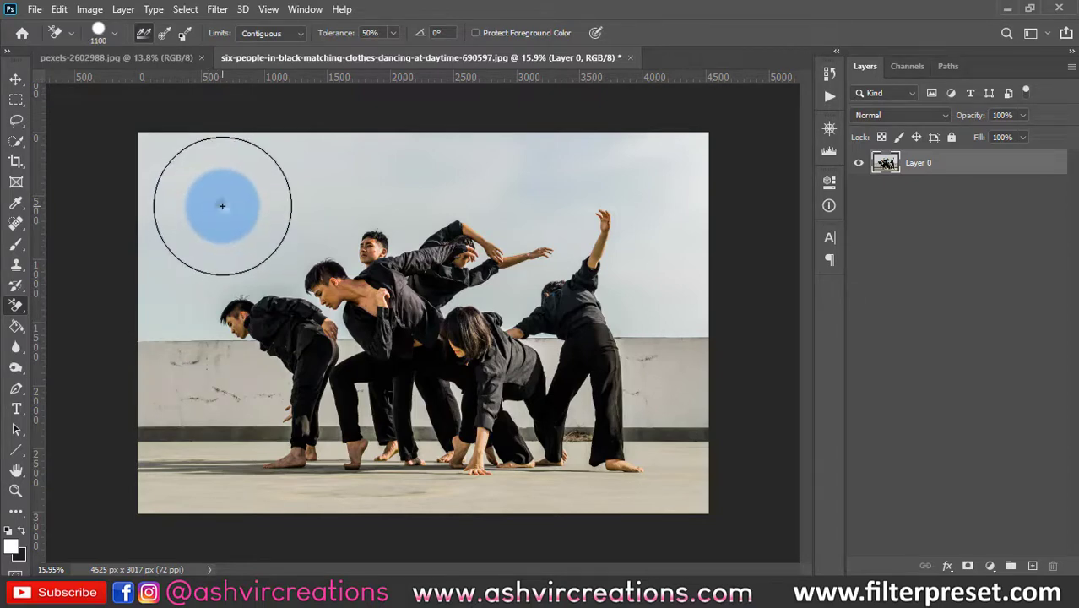
{"action": "mouse_move", "coordinate": [222, 205]}
{"action": "left_mouse_down"}
{"action": "mouse_move", "coordinate": [293, 170]}
{"action": "mouse_move", "coordinate": [346, 175]}
{"action": "mouse_move", "coordinate": [366, 148]}
{"action": "mouse_move", "coordinate": [388, 167]}
{"action": "left_mouse_up"}
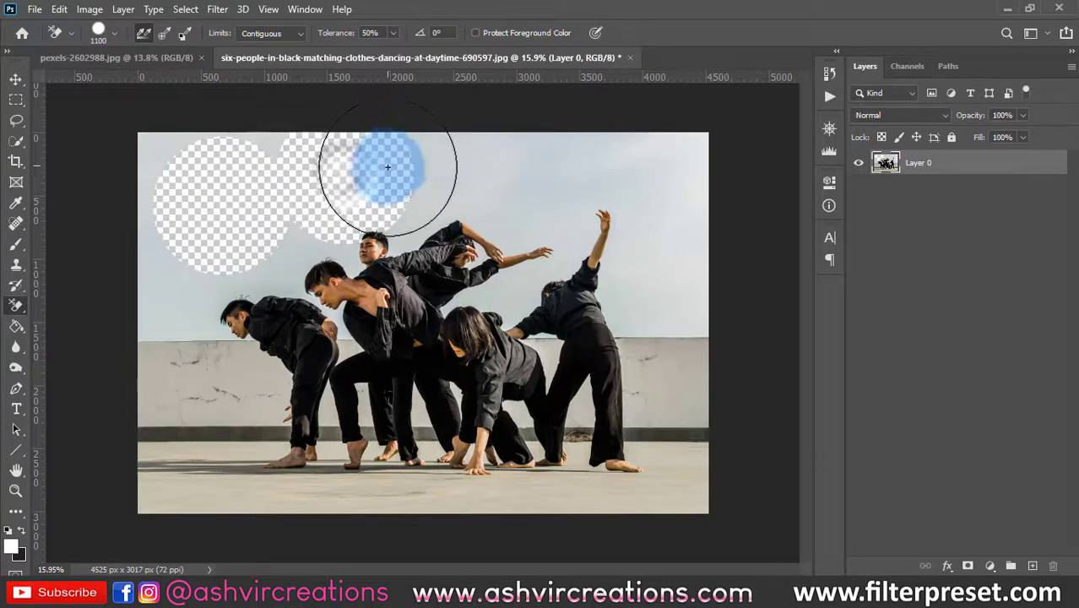
{"action": "left_click", "coordinate": [435, 167]}
- Reduce the Background Eraser to 1000 px and erase the sky around the central dancers' arms and above the crouching dancer
{"action": "scroll", "coordinate": [482, 187], "scroll_direction": "up", "scroll_amount": 7}
{"action": "key", "text": "bracketleft"}
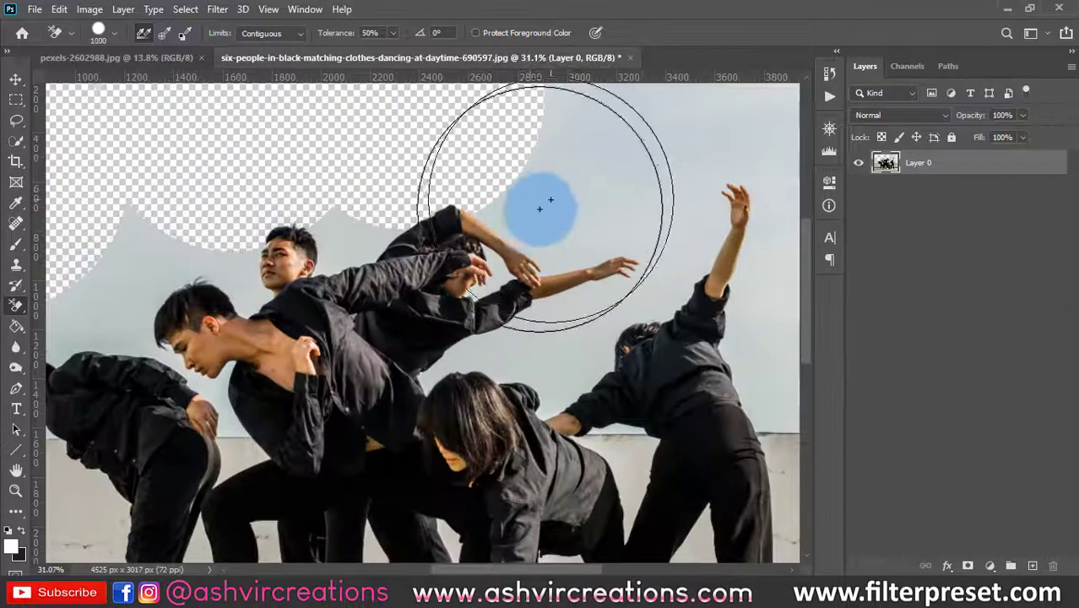
{"action": "scroll", "coordinate": [513, 221], "scroll_direction": "up", "scroll_amount": 4}
{"action": "left_click", "coordinate": [513, 228]}
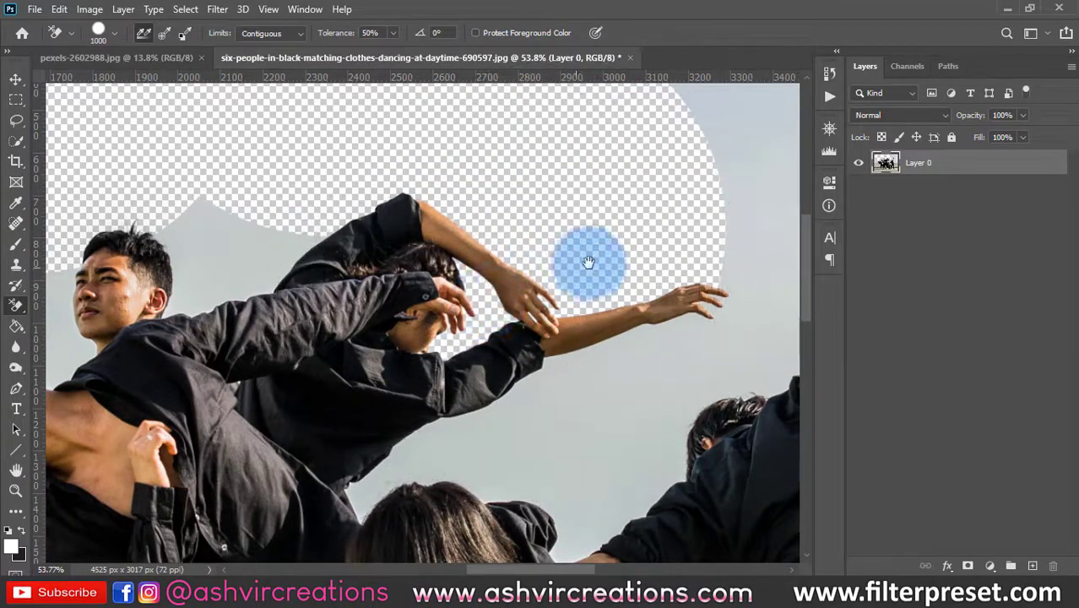
{"action": "left_click_drag", "start_coordinate": [591, 262], "coordinate": [361, 108]}
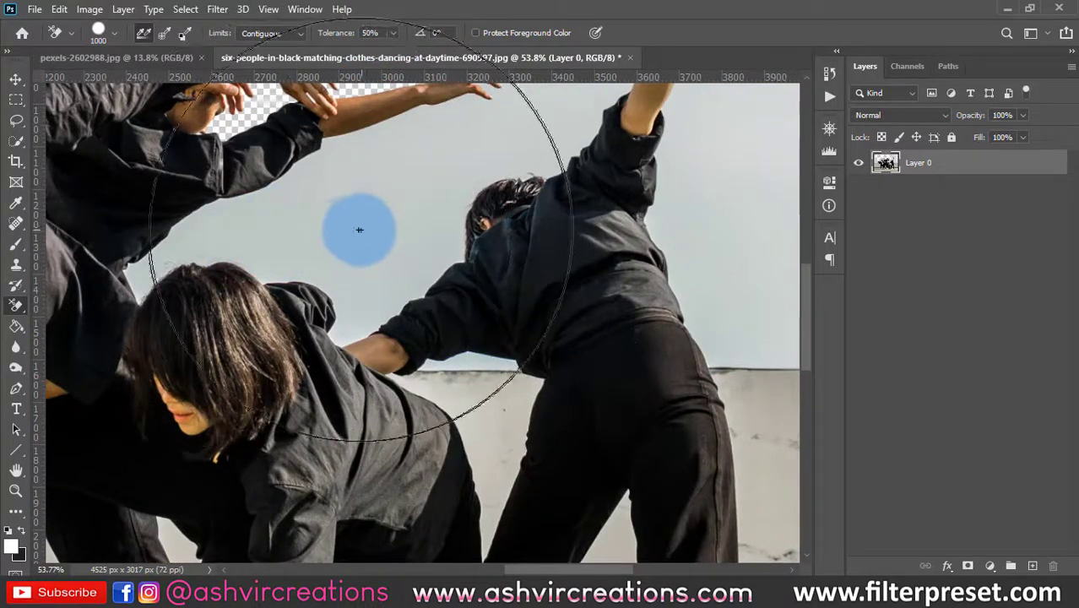
{"action": "mouse_move", "coordinate": [356, 225]}
{"action": "left_mouse_down"}
{"action": "mouse_move", "coordinate": [350, 234]}
{"action": "mouse_move", "coordinate": [278, 229]}
{"action": "mouse_move", "coordinate": [137, 277]}
{"action": "left_mouse_up"}
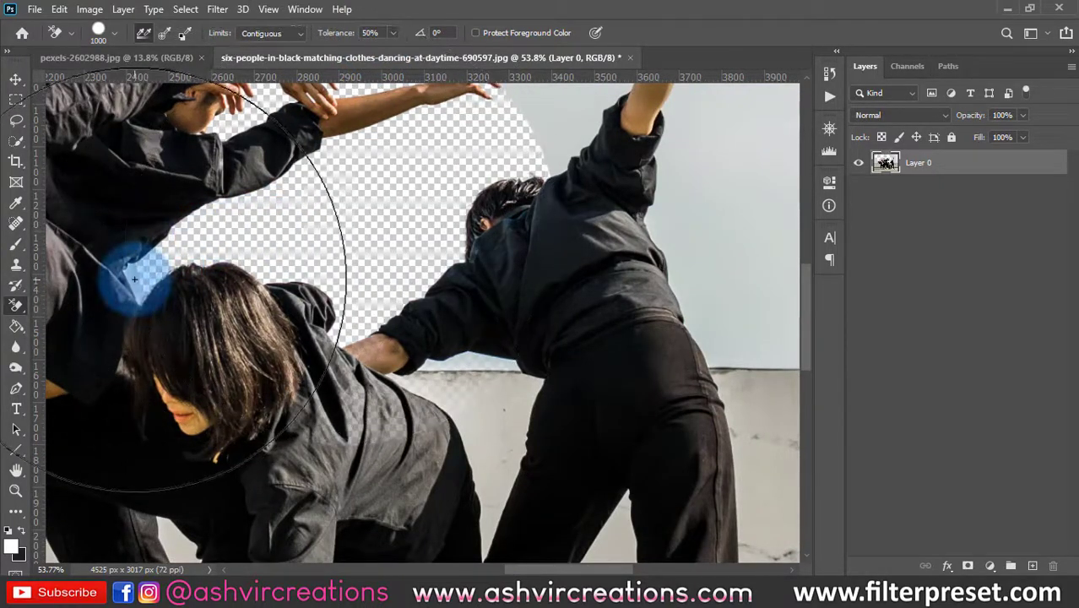
- Erase the sky around the rightmost dancer's torso and raised arm with the 1000 px Background Eraser
{"action": "left_click_drag", "start_coordinate": [372, 233], "coordinate": [288, 168]}
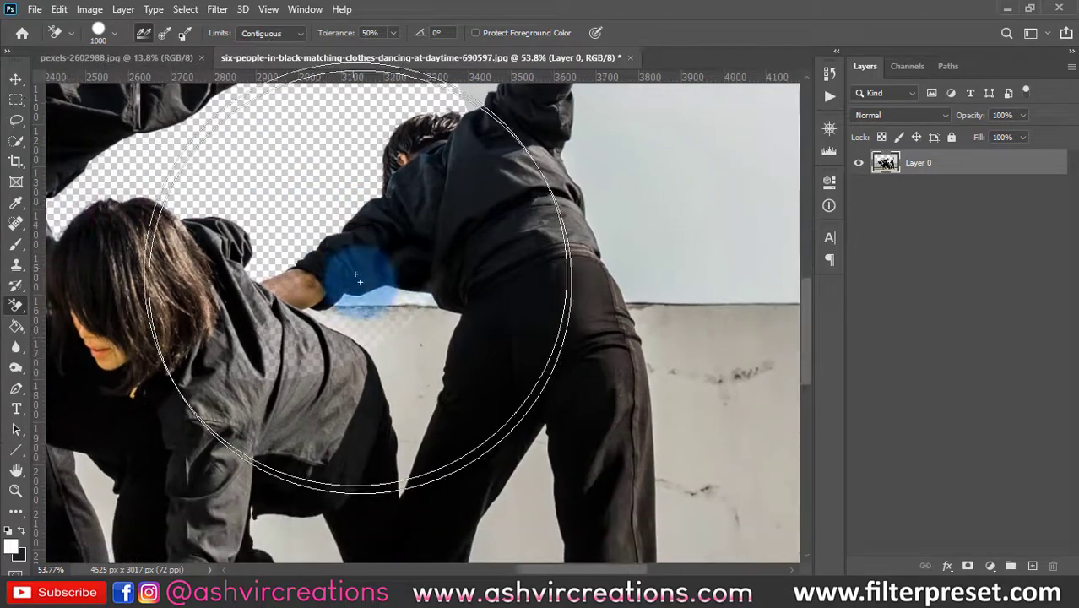
{"action": "left_click", "coordinate": [400, 302]}
{"action": "mouse_move", "coordinate": [478, 256]}
{"action": "left_mouse_down"}
{"action": "mouse_move", "coordinate": [439, 398]}
{"action": "mouse_move", "coordinate": [435, 458]}
{"action": "left_mouse_up"}
{"action": "left_click", "coordinate": [434, 196]}
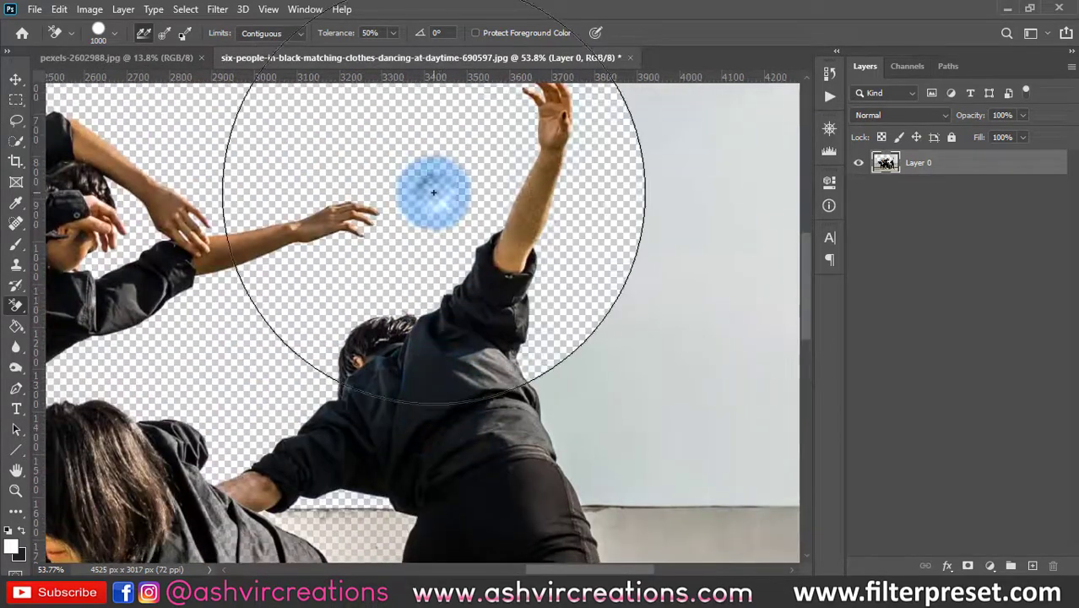
{"action": "scroll", "coordinate": [434, 193], "scroll_direction": "down", "scroll_amount": 2}
{"action": "left_click_drag", "start_coordinate": [574, 219], "coordinate": [412, 176]}
{"action": "mouse_move", "coordinate": [549, 288]}
{"action": "left_mouse_down"}
{"action": "mouse_move", "coordinate": [482, 273]}
{"action": "mouse_move", "coordinate": [368, 321]}
{"action": "mouse_move", "coordinate": [529, 348]}
{"action": "mouse_move", "coordinate": [502, 55]}
{"action": "left_mouse_up"}
{"action": "left_click", "coordinate": [494, 214]}
{"action": "left_click_drag", "start_coordinate": [517, 161], "coordinate": [540, 390]}
{"action": "left_click_drag", "start_coordinate": [492, 123], "coordinate": [542, 363]}
{"action": "left_click_drag", "start_coordinate": [431, 135], "coordinate": [446, 183]}
- Lower the Background Eraser tolerance to 9% and erase the remaining sky along the photo's upper edge above the dancers' arms
{"action": "left_click", "coordinate": [394, 35]}
{"action": "left_click_drag", "start_coordinate": [392, 50], "coordinate": [365, 53]}
{"action": "left_click", "coordinate": [523, 180]}
{"action": "mouse_move", "coordinate": [524, 180]}
{"action": "left_mouse_down"}
{"action": "mouse_move", "coordinate": [637, 327]}
{"action": "mouse_move", "coordinate": [667, 333]}
{"action": "left_mouse_up"}
{"action": "left_click_drag", "start_coordinate": [392, 135], "coordinate": [670, 321]}
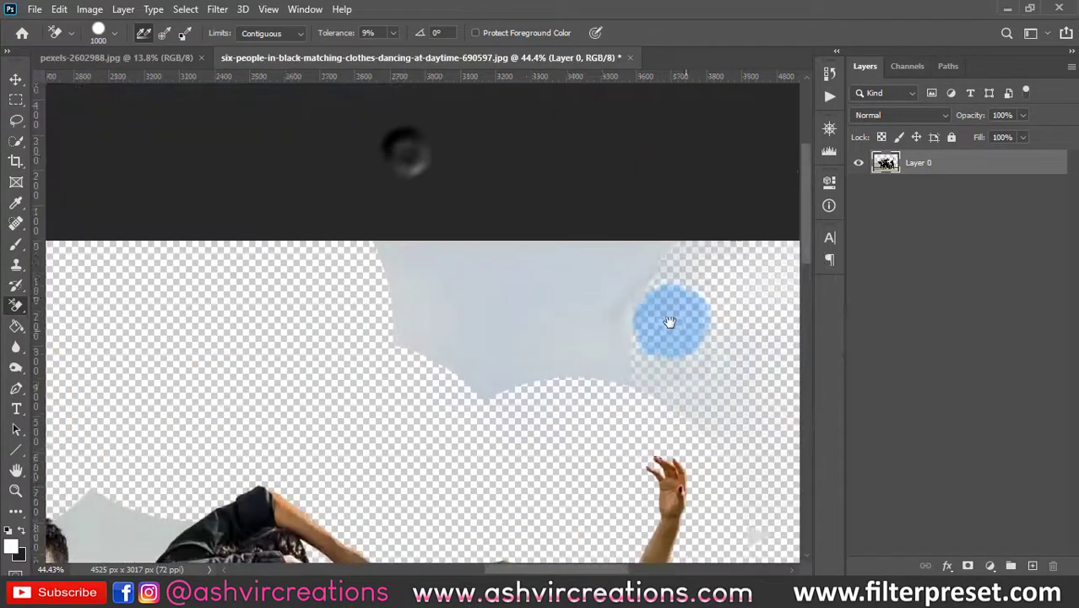
{"action": "mouse_move", "coordinate": [536, 298]}
{"action": "left_mouse_down"}
{"action": "mouse_move", "coordinate": [522, 296]}
{"action": "mouse_move", "coordinate": [538, 285]}
{"action": "mouse_move", "coordinate": [482, 307]}
{"action": "mouse_move", "coordinate": [703, 352]}
{"action": "left_mouse_up"}
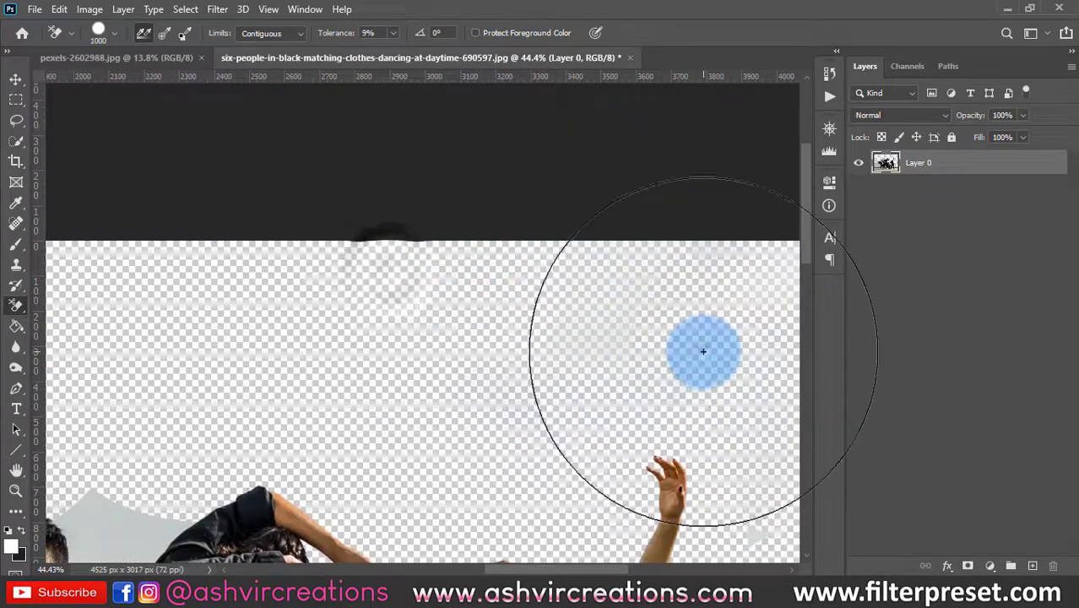
{"action": "left_click", "coordinate": [700, 348]}
{"action": "left_click", "coordinate": [692, 428]}
- Set the Background Eraser tolerance to 15% and erase the sky around the two leftmost dancers down to the wall
{"action": "scroll", "coordinate": [461, 298], "scroll_direction": "down", "scroll_amount": 3}
{"action": "mouse_move", "coordinate": [321, 363]}
{"action": "left_mouse_down"}
{"action": "mouse_move", "coordinate": [669, 175]}
{"action": "mouse_move", "coordinate": [720, 134]}
{"action": "left_mouse_up"}
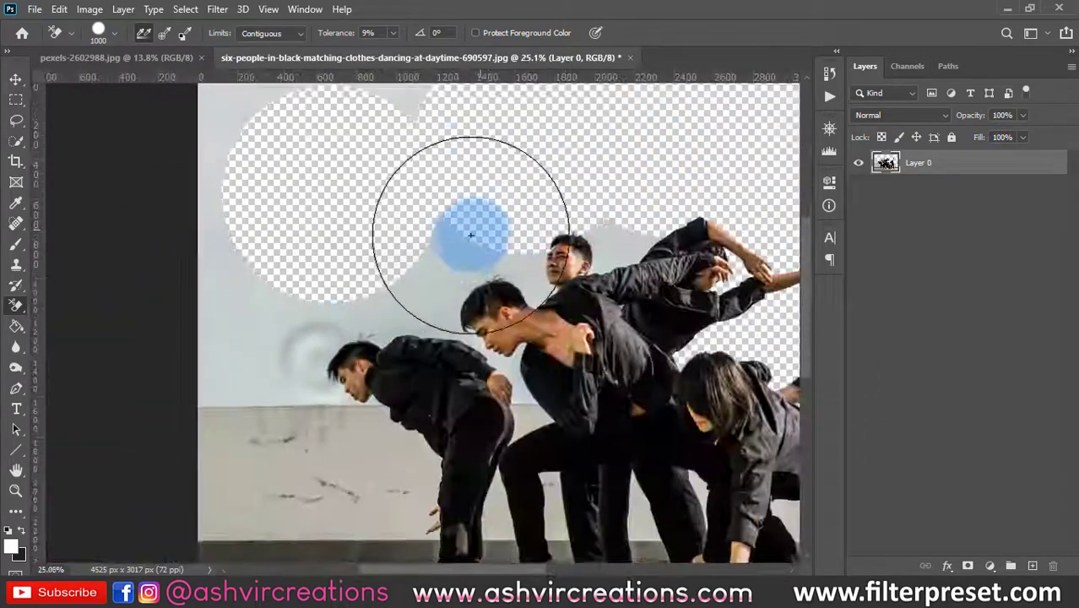
{"action": "left_click", "coordinate": [471, 235]}
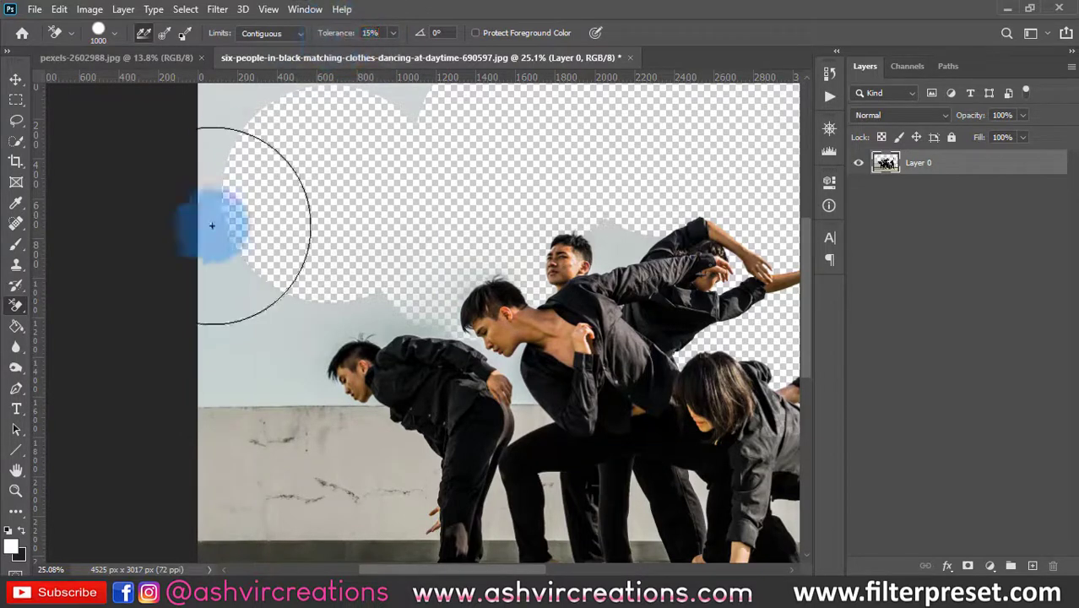
{"action": "mouse_move", "coordinate": [217, 303]}
{"action": "left_mouse_down"}
{"action": "mouse_move", "coordinate": [305, 323]}
{"action": "mouse_move", "coordinate": [377, 317]}
{"action": "mouse_move", "coordinate": [273, 396]}
{"action": "mouse_move", "coordinate": [296, 366]}
{"action": "mouse_move", "coordinate": [375, 322]}
{"action": "mouse_move", "coordinate": [440, 316]}
{"action": "mouse_move", "coordinate": [442, 327]}
{"action": "mouse_move", "coordinate": [291, 291]}
{"action": "left_mouse_up"}
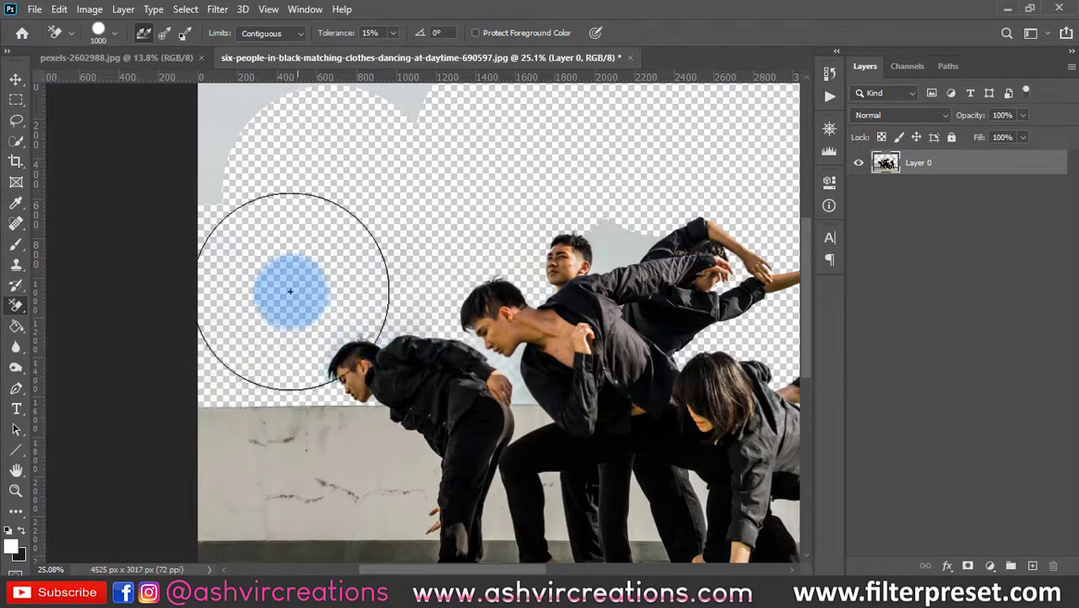
- Erase the remaining sky above the central dancers and in the upper-left corner, plus the wall beside and between the rightmost dancer's legs
{"action": "scroll", "coordinate": [282, 276], "scroll_direction": "down", "scroll_amount": 4}
{"action": "left_click_drag", "start_coordinate": [403, 199], "coordinate": [404, 221]}
{"action": "scroll", "coordinate": [401, 223], "scroll_direction": "up", "scroll_amount": 4}
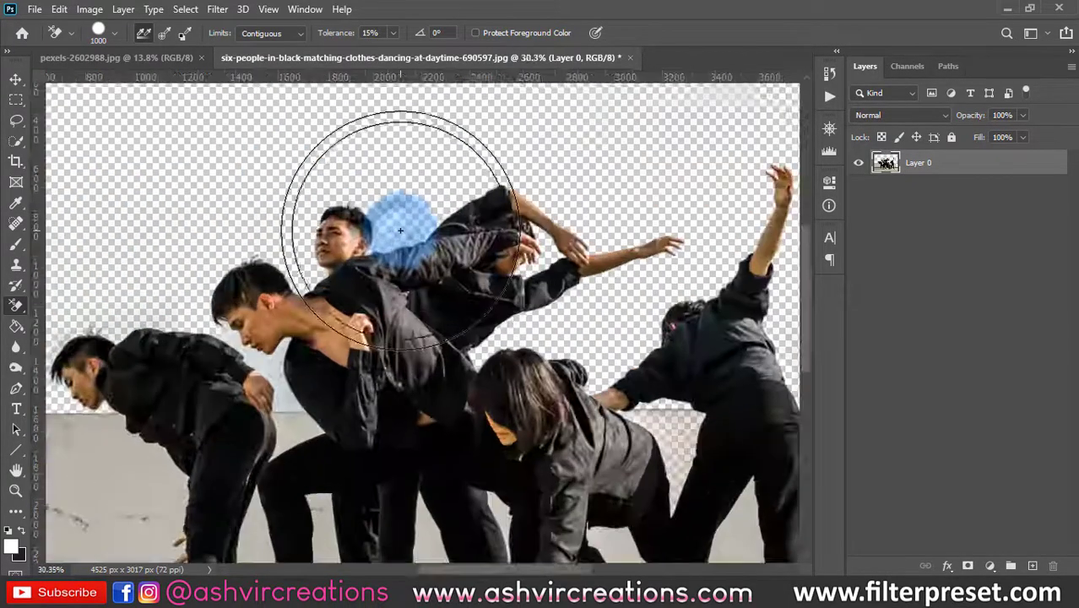
{"action": "scroll", "coordinate": [401, 228], "scroll_direction": "down", "scroll_amount": 4}
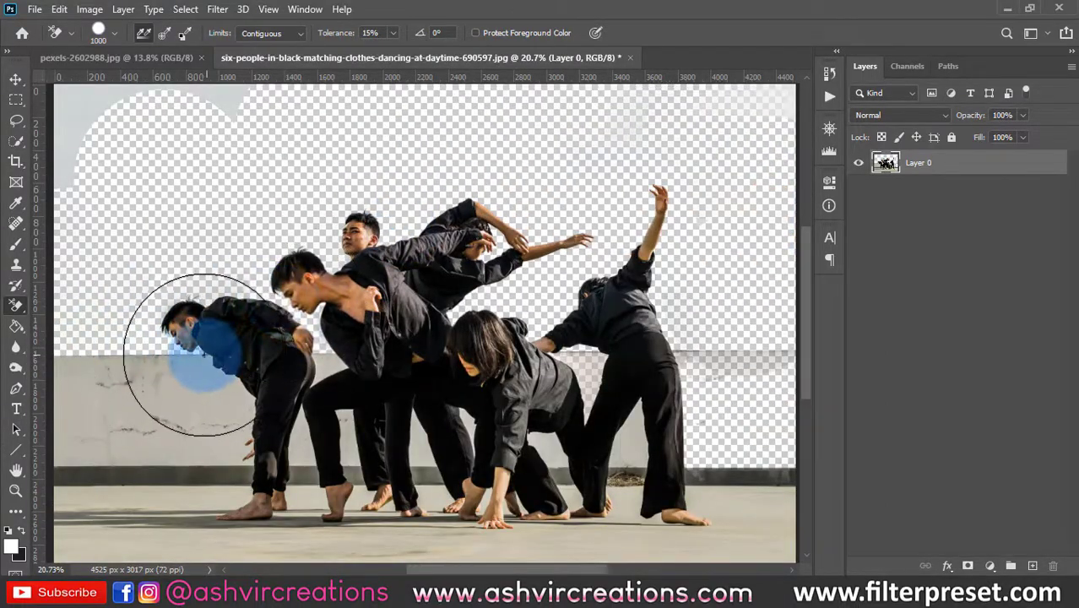
{"action": "scroll", "coordinate": [188, 262], "scroll_direction": "up", "scroll_amount": 3}
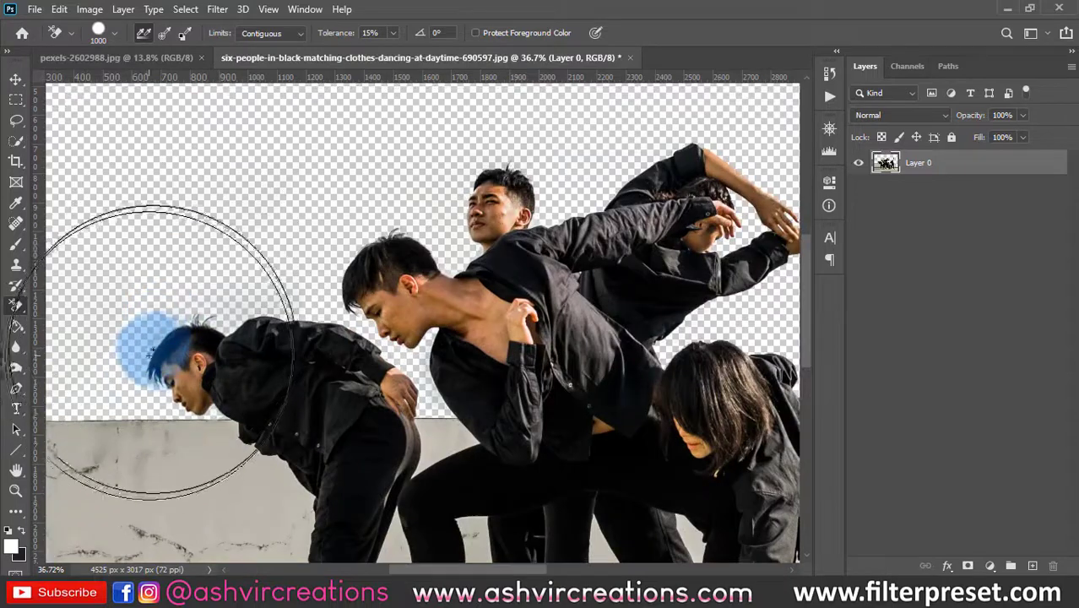
{"action": "scroll", "coordinate": [154, 342], "scroll_direction": "down", "scroll_amount": 4}
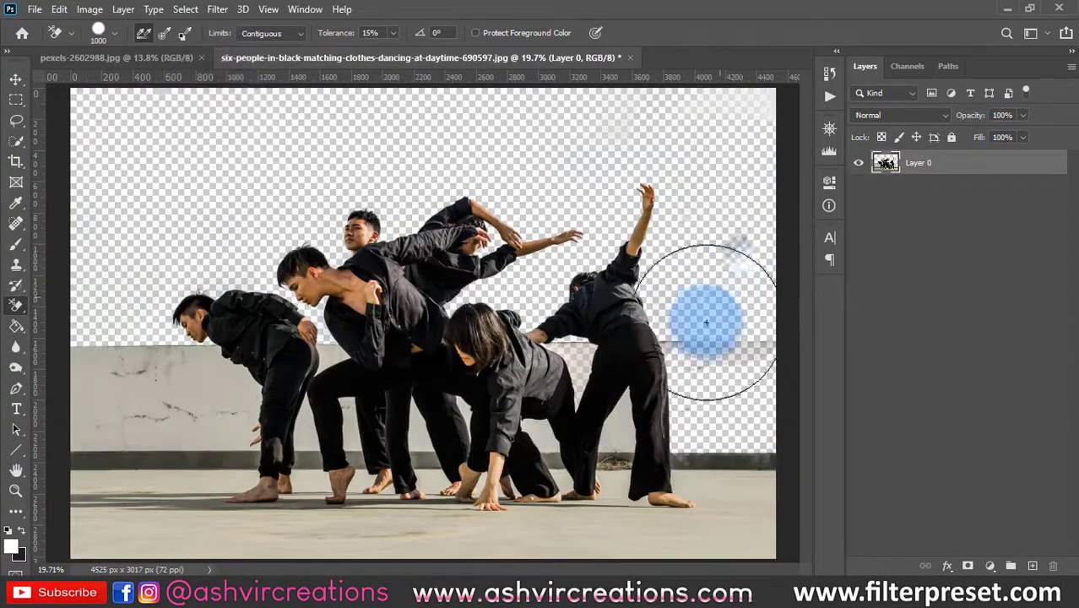
{"action": "left_click_drag", "start_coordinate": [623, 424], "coordinate": [579, 379]}
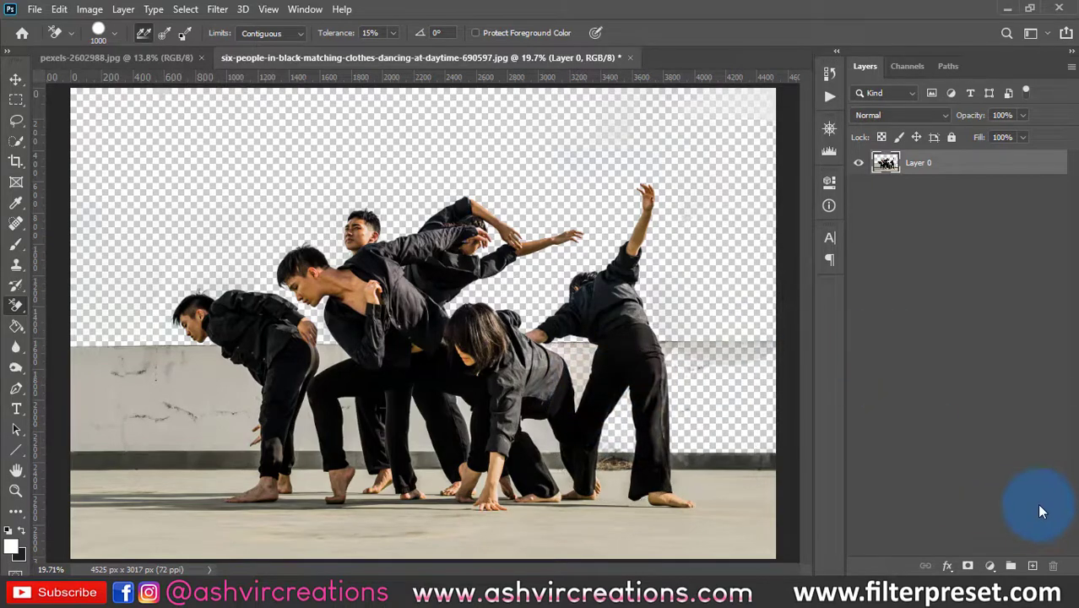
- Add a solid color fill layer in dark red 9f2020 and place it beneath the dancers layer
{"action": "left_click", "coordinate": [992, 566]}
{"action": "left_click", "coordinate": [988, 273]}
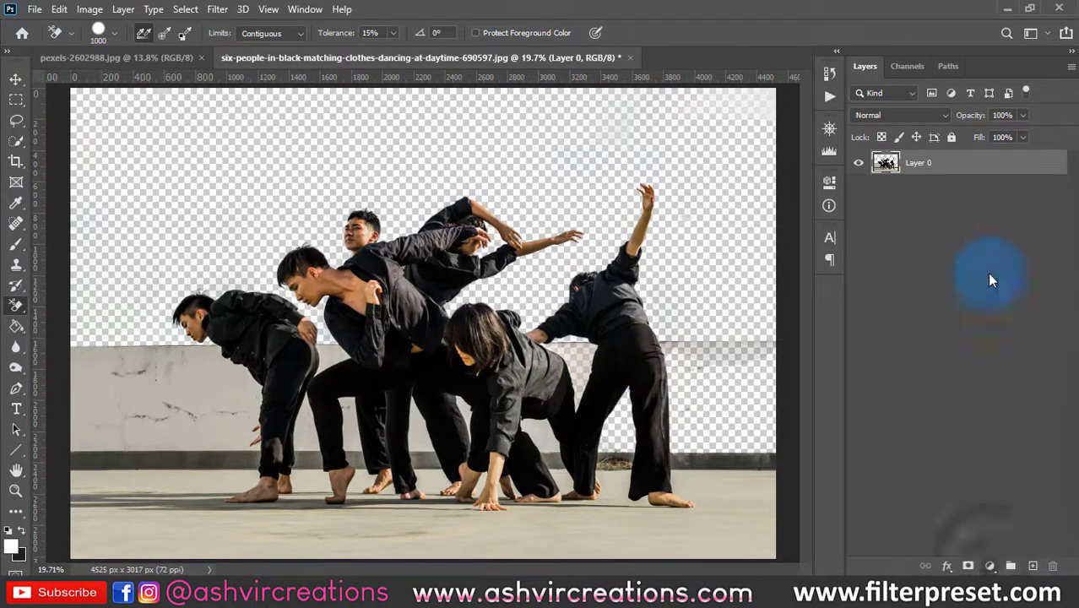
{"action": "left_click", "coordinate": [985, 565]}
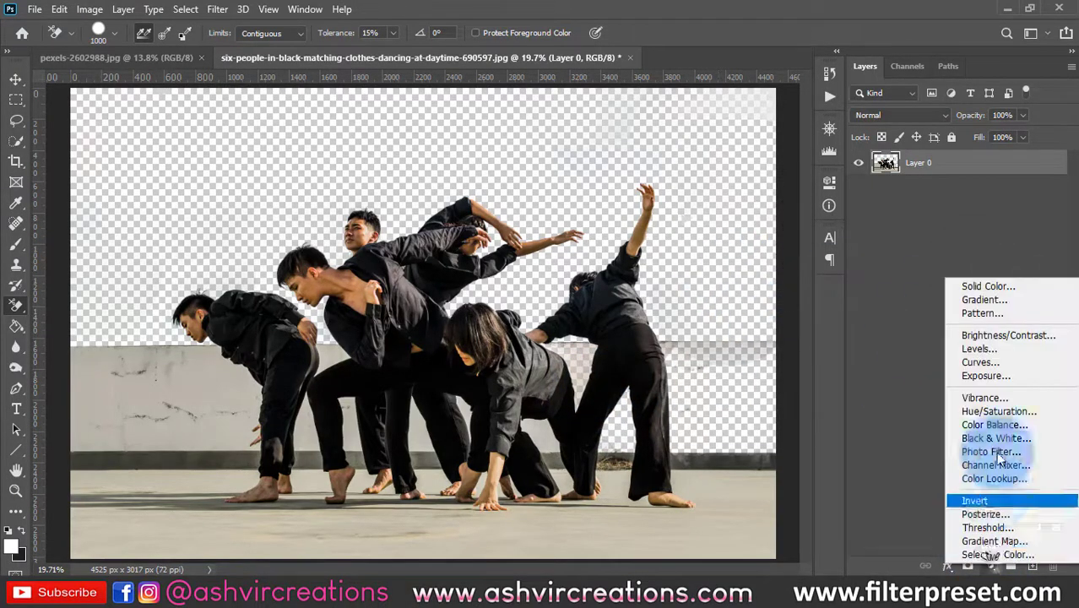
{"action": "left_click", "coordinate": [984, 280]}
{"action": "left_click_drag", "start_coordinate": [741, 366], "coordinate": [648, 415]}
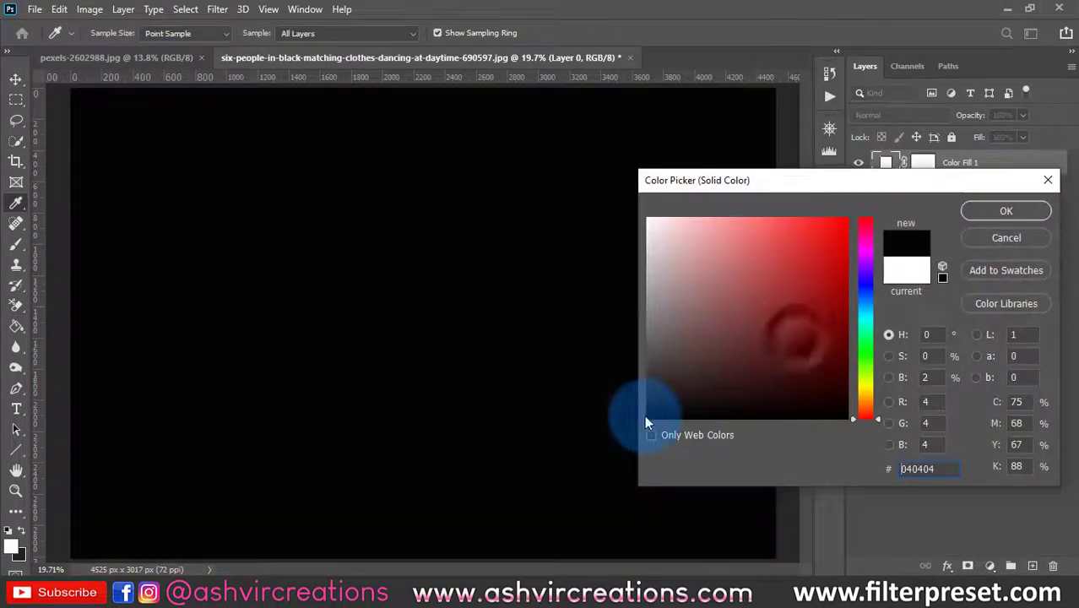
{"action": "left_click", "coordinate": [809, 292]}
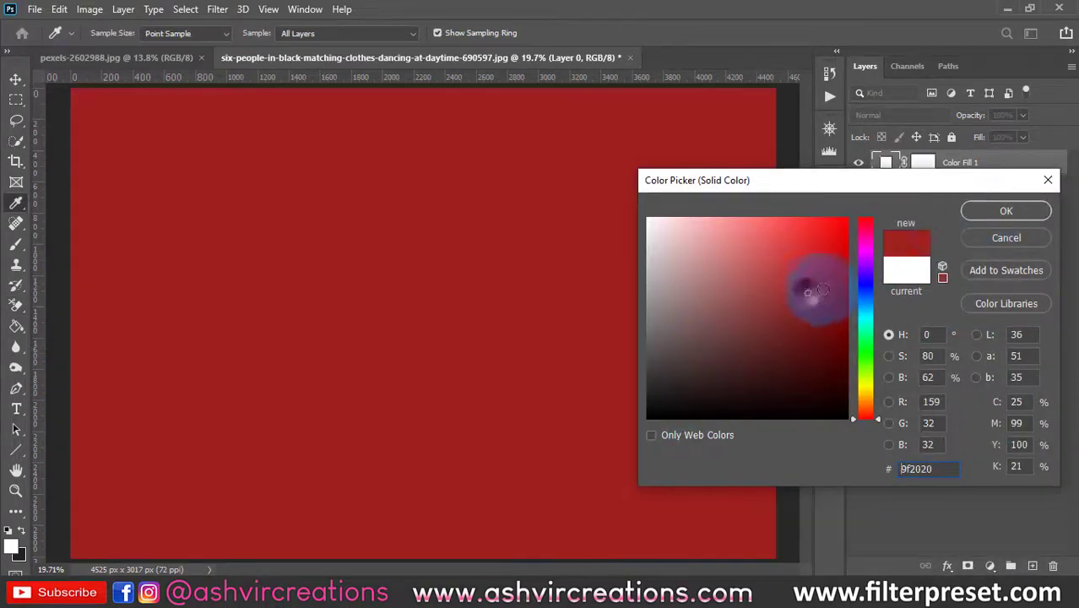
{"action": "left_click", "coordinate": [992, 218]}
{"action": "left_click_drag", "start_coordinate": [957, 164], "coordinate": [964, 198]}
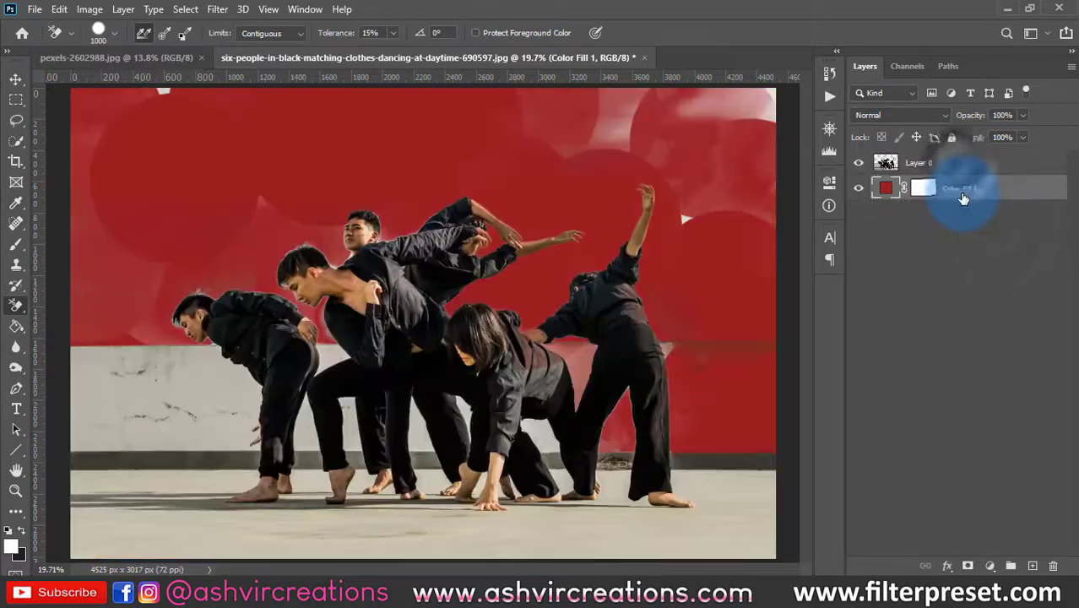
- Select the dancers layer and erase the leftover sky fragment beside the rightmost dancer's raised arm with the Background Eraser
{"action": "scroll", "coordinate": [537, 318], "scroll_direction": "down", "scroll_amount": 3}
{"action": "scroll", "coordinate": [621, 255], "scroll_direction": "up", "scroll_amount": 4}
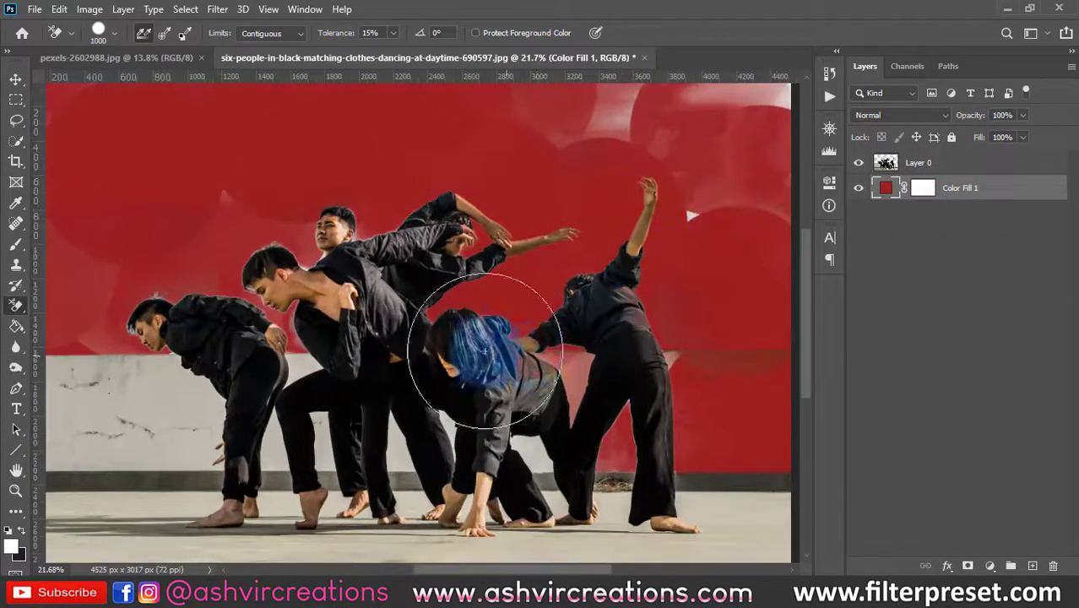
{"action": "scroll", "coordinate": [484, 351], "scroll_direction": "down", "scroll_amount": 1}
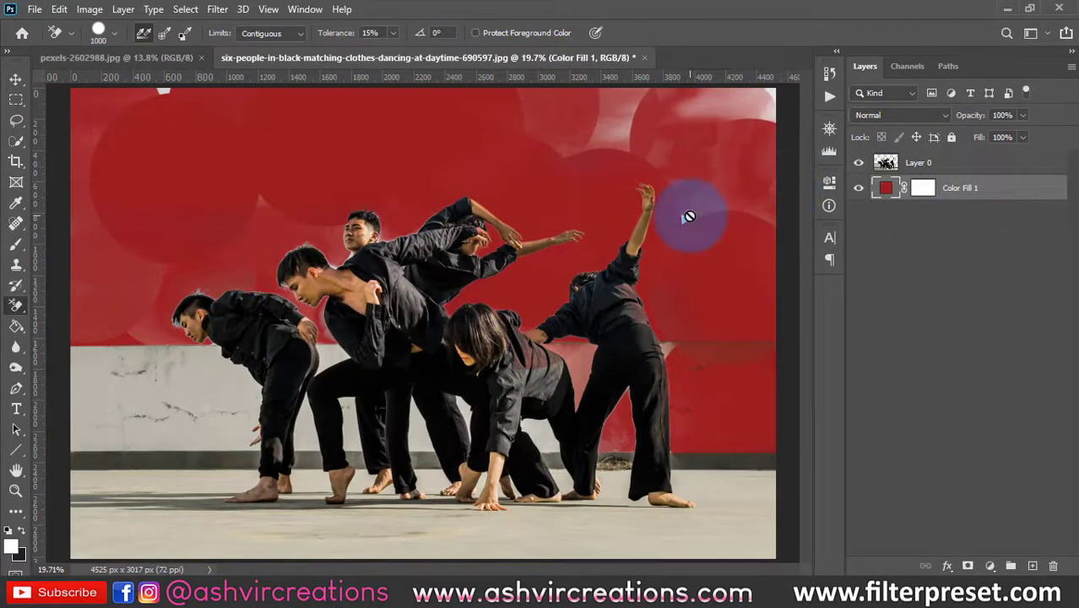
{"action": "scroll", "coordinate": [689, 217], "scroll_direction": "down", "scroll_amount": 3}
{"action": "scroll", "coordinate": [562, 207], "scroll_direction": "up", "scroll_amount": 3}
{"action": "left_click", "coordinate": [925, 168]}
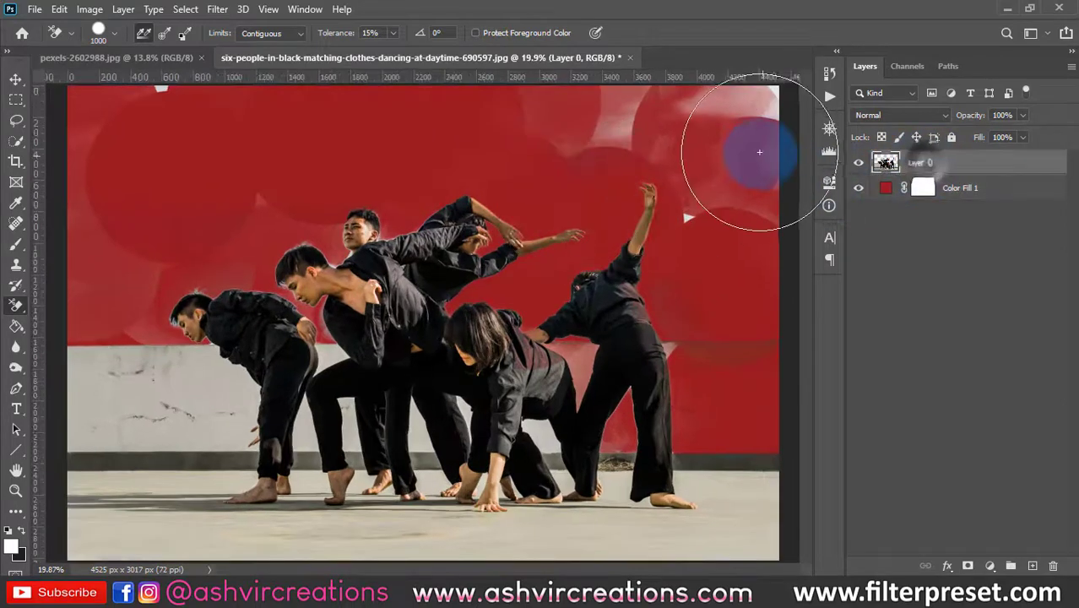
{"action": "mouse_move", "coordinate": [691, 219]}
{"action": "left_mouse_down"}
{"action": "mouse_move", "coordinate": [749, 216]}
{"action": "mouse_move", "coordinate": [768, 126]}
{"action": "mouse_move", "coordinate": [768, 224]}
{"action": "mouse_move", "coordinate": [747, 116]}
{"action": "left_mouse_up"}
{"action": "left_click", "coordinate": [148, 279]}
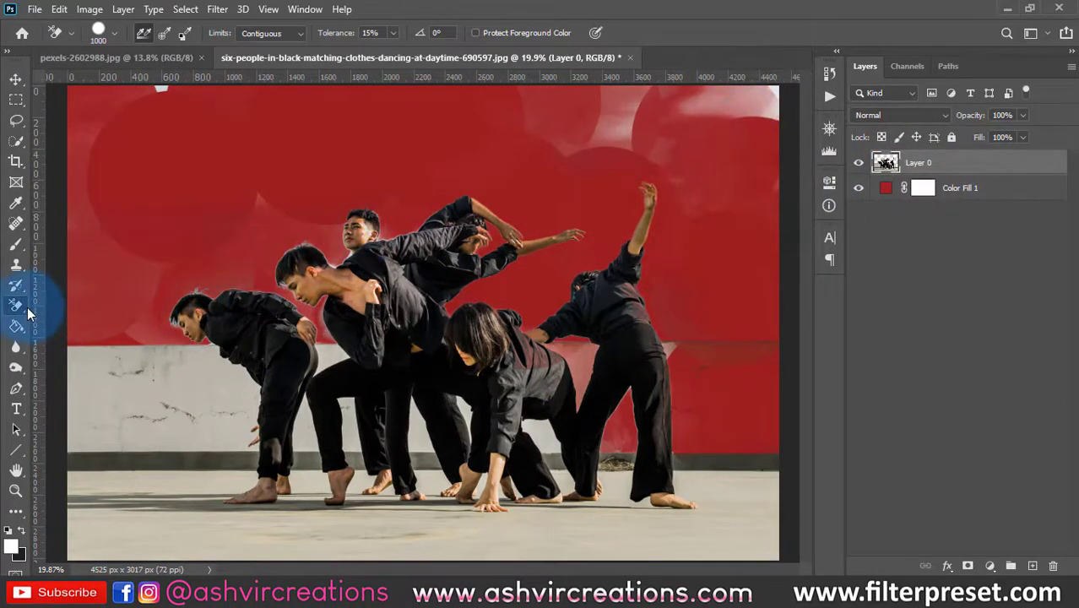
- Switch to the regular Eraser with a 152 px brush and wipe away the leftover sky patches across the upper red area
{"action": "left_click", "coordinate": [64, 306]}
{"action": "right_click", "coordinate": [201, 169]}
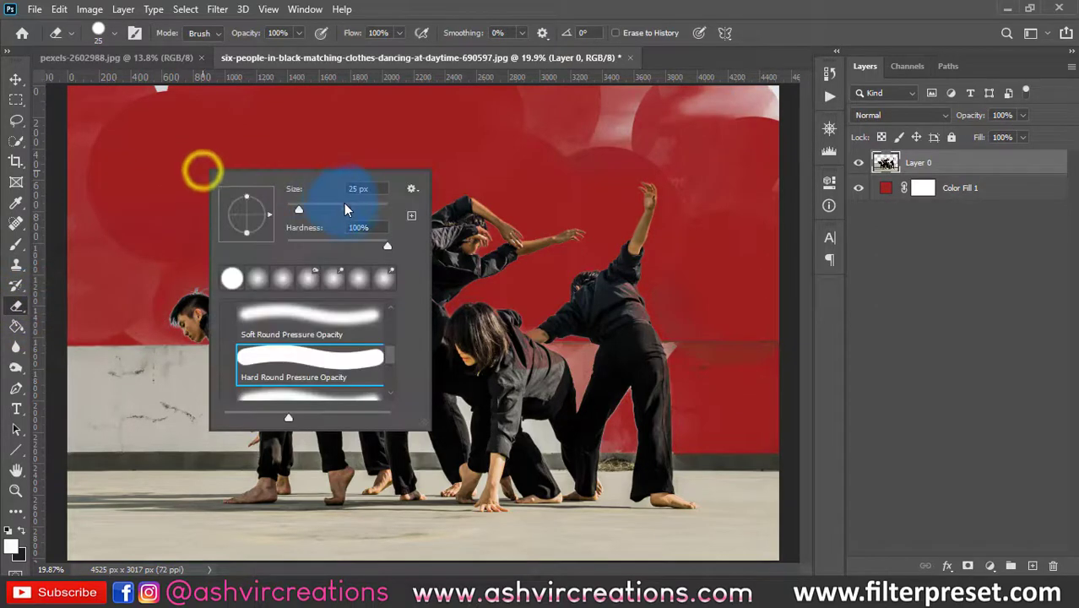
{"action": "mouse_move", "coordinate": [500, 139]}
{"action": "left_mouse_down"}
{"action": "mouse_move", "coordinate": [633, 142]}
{"action": "mouse_move", "coordinate": [646, 161]}
{"action": "mouse_move", "coordinate": [705, 150]}
{"action": "mouse_move", "coordinate": [637, 126]}
{"action": "mouse_move", "coordinate": [469, 119]}
{"action": "mouse_move", "coordinate": [759, 99]}
{"action": "mouse_move", "coordinate": [567, 96]}
{"action": "mouse_move", "coordinate": [635, 119]}
{"action": "left_mouse_up"}
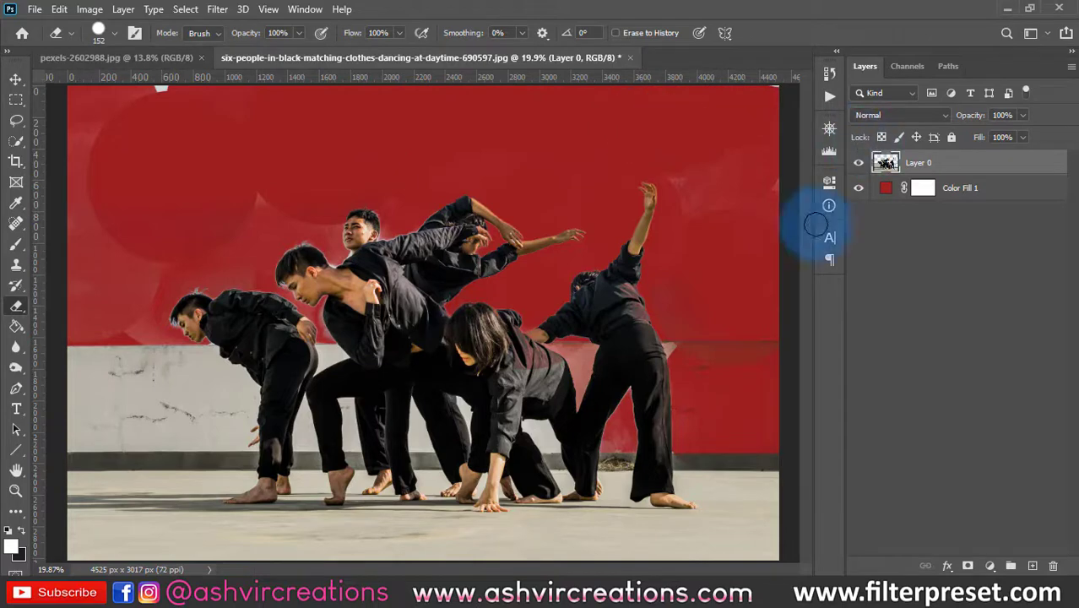
{"action": "mouse_move", "coordinate": [676, 180]}
{"action": "left_mouse_down"}
{"action": "mouse_move", "coordinate": [757, 128]}
{"action": "mouse_move", "coordinate": [729, 125]}
{"action": "left_mouse_up"}
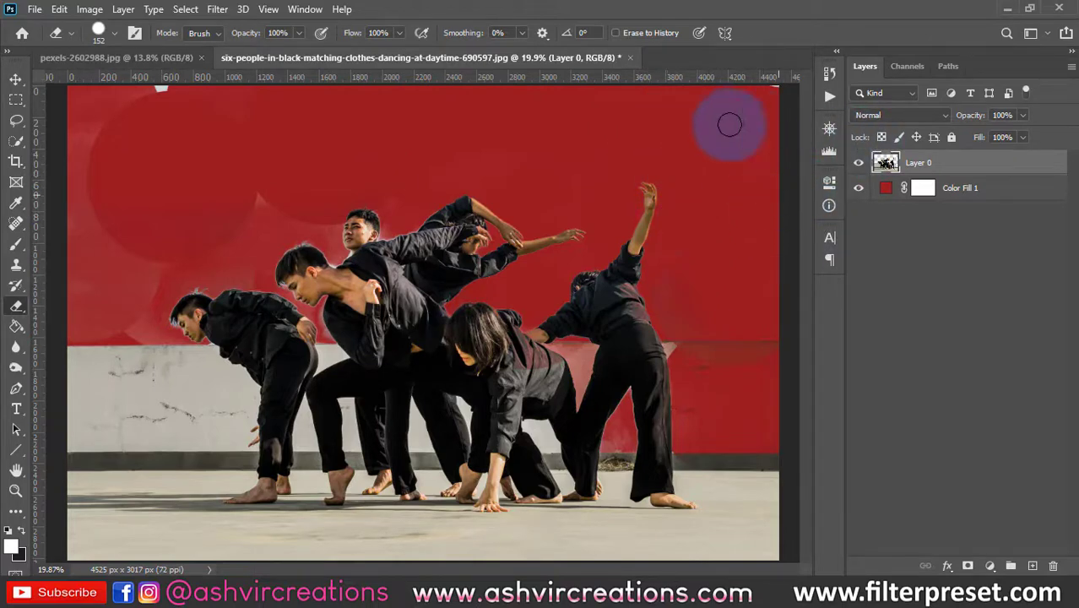
{"action": "mouse_move", "coordinate": [157, 100]}
{"action": "left_mouse_down"}
{"action": "mouse_move", "coordinate": [66, 166]}
{"action": "mouse_move", "coordinate": [60, 105]}
{"action": "mouse_move", "coordinate": [113, 99]}
{"action": "mouse_move", "coordinate": [103, 196]}
{"action": "mouse_move", "coordinate": [80, 146]}
{"action": "mouse_move", "coordinate": [93, 195]}
{"action": "mouse_move", "coordinate": [144, 223]}
{"action": "left_mouse_up"}
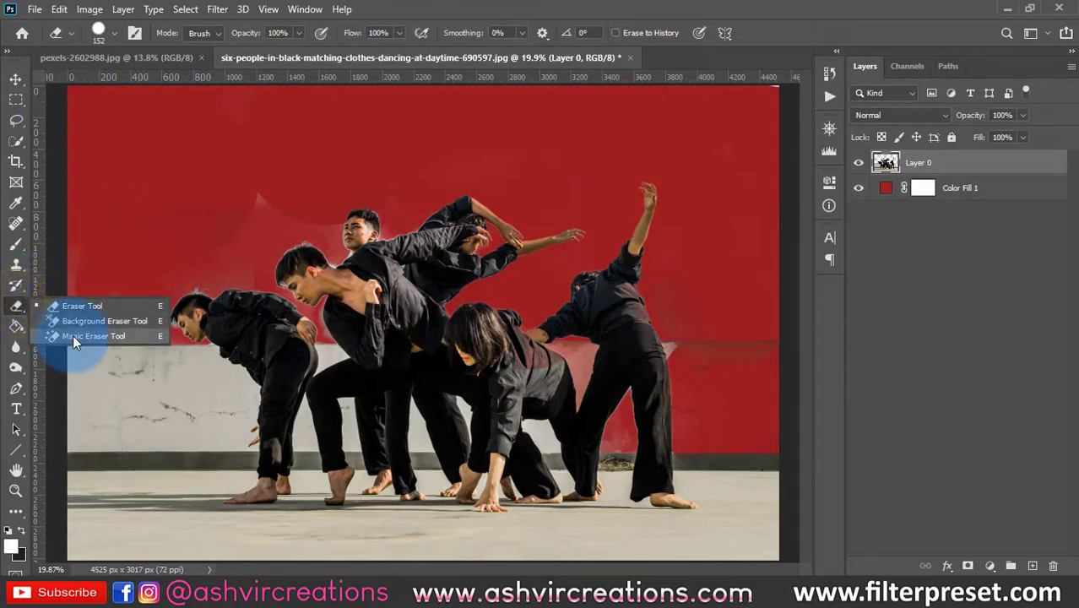
- Switch to the Magic Eraser and revert the photo to its Open state in the document history
{"action": "left_click", "coordinate": [73, 335]}
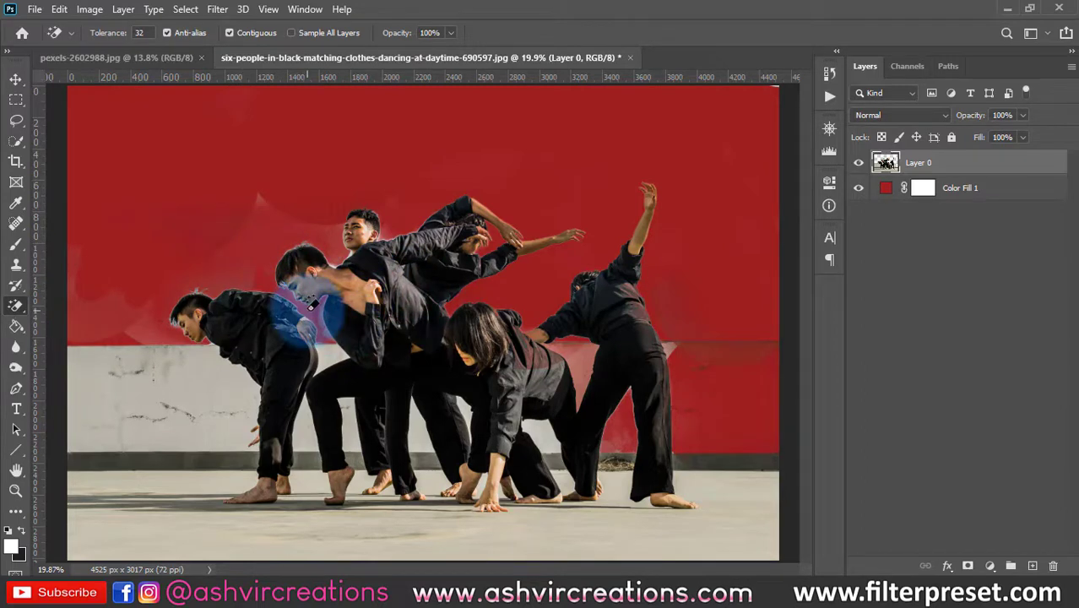
{"action": "left_click", "coordinate": [306, 9]}
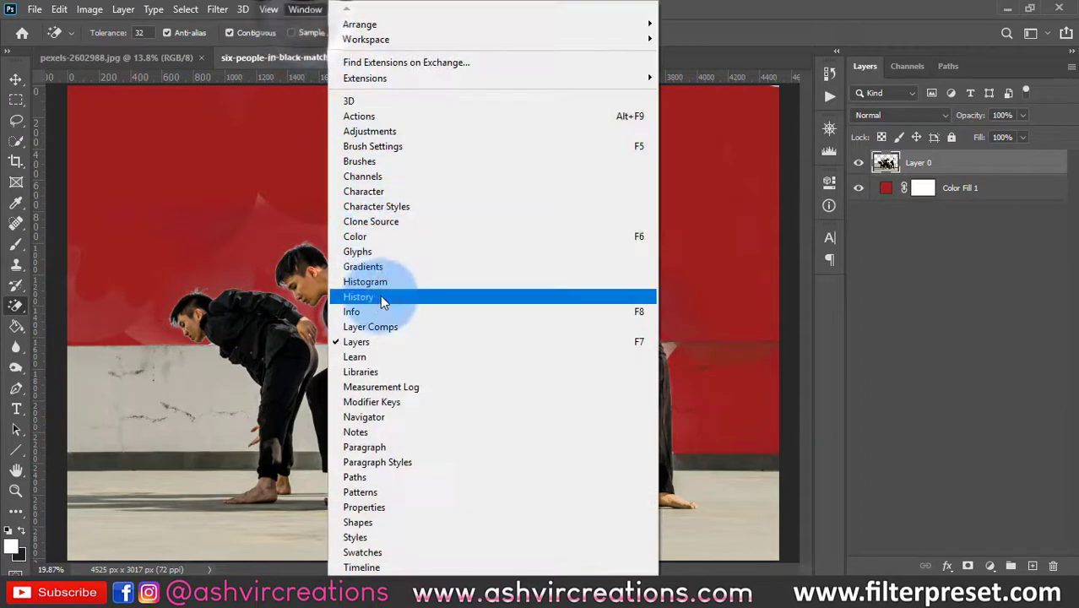
{"action": "left_click", "coordinate": [381, 296]}
{"action": "scroll", "coordinate": [756, 127], "scroll_direction": "up", "scroll_amount": 3}
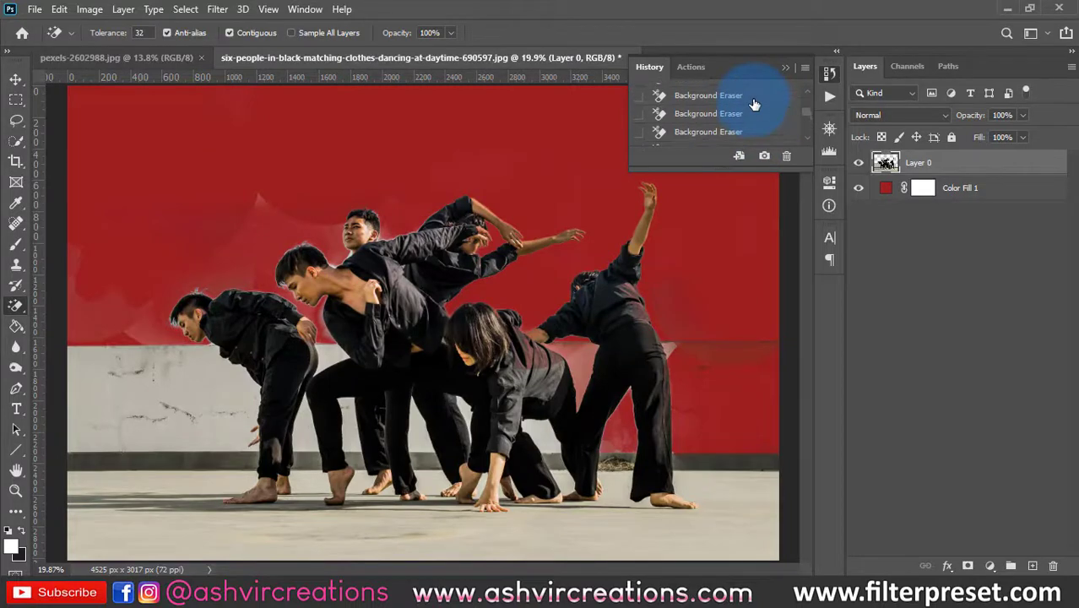
{"action": "scroll", "coordinate": [807, 108], "scroll_direction": "up", "scroll_amount": 5}
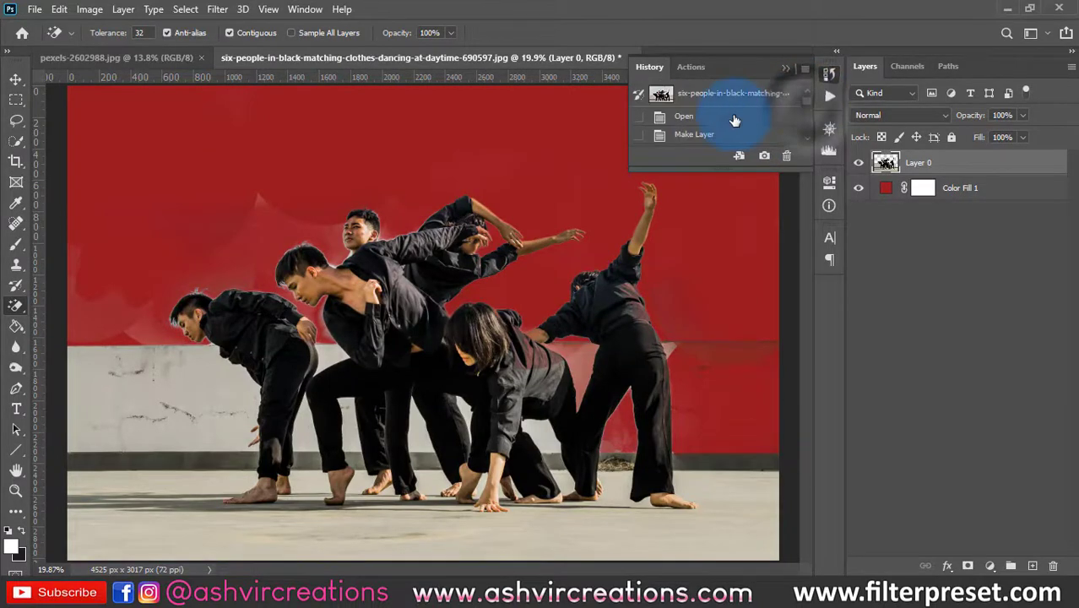
{"action": "left_click", "coordinate": [735, 116]}
{"action": "left_click", "coordinate": [786, 67]}
- Convert the locked background into an editable layer and erase the main sky area with the Magic Eraser
{"action": "scroll", "coordinate": [257, 270], "scroll_direction": "down", "scroll_amount": 2}
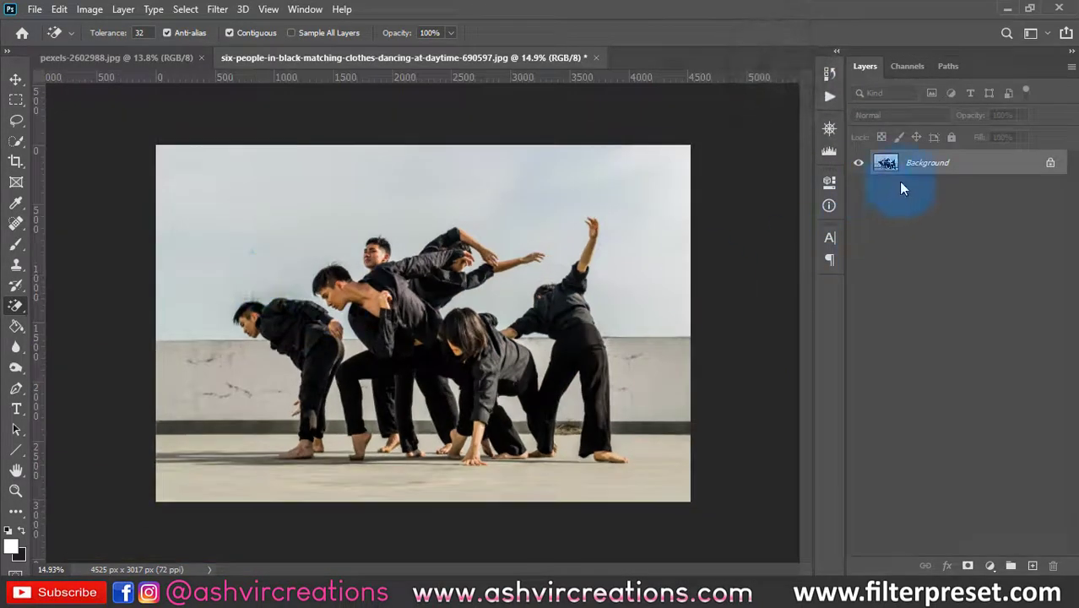
{"action": "double_click", "coordinate": [928, 165]}
{"action": "left_click", "coordinate": [668, 165]}
{"action": "scroll", "coordinate": [415, 241], "scroll_direction": "up", "scroll_amount": 1}
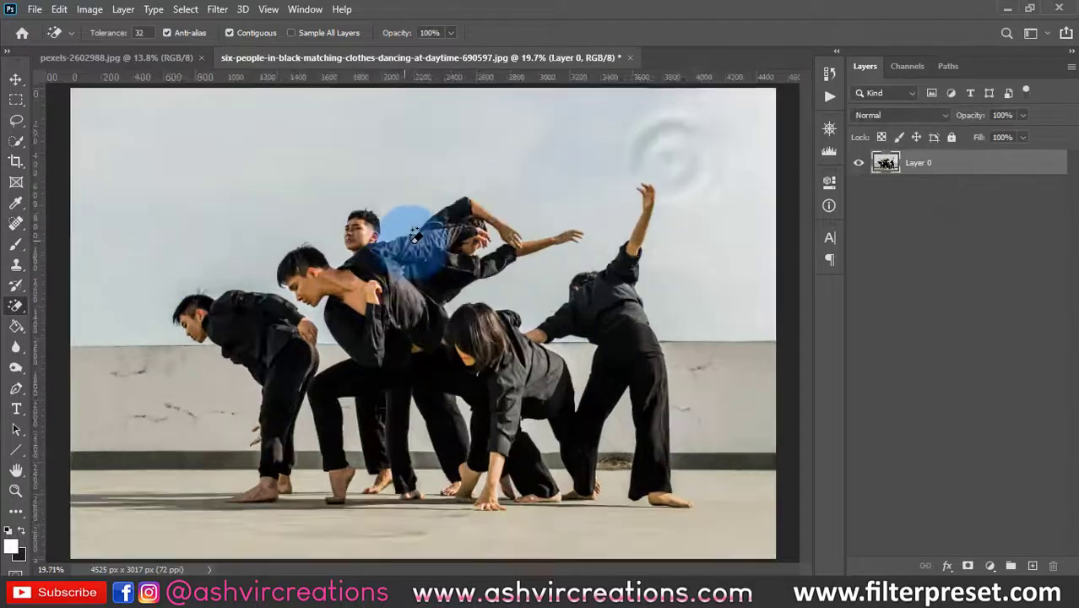
{"action": "scroll", "coordinate": [337, 190], "scroll_direction": "down", "scroll_amount": 1}
{"action": "left_click", "coordinate": [375, 177]}
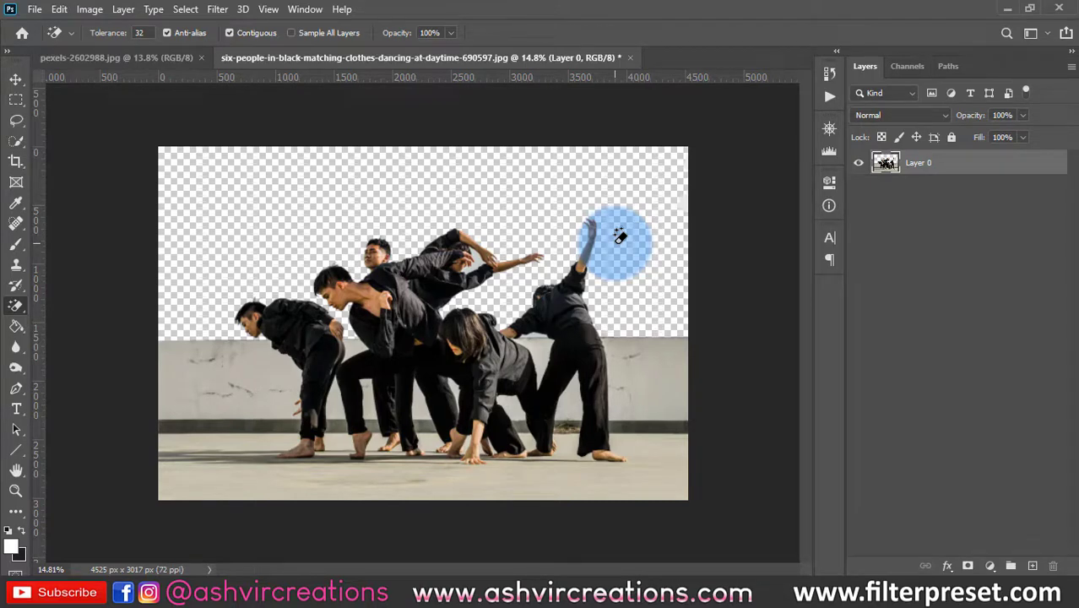
- Erase the enclosed sky pockets between the central dancers' arms and beneath the rightmost dancer's lowered arm with the Magic Eraser
{"action": "scroll", "coordinate": [617, 240], "scroll_direction": "up", "scroll_amount": 2}
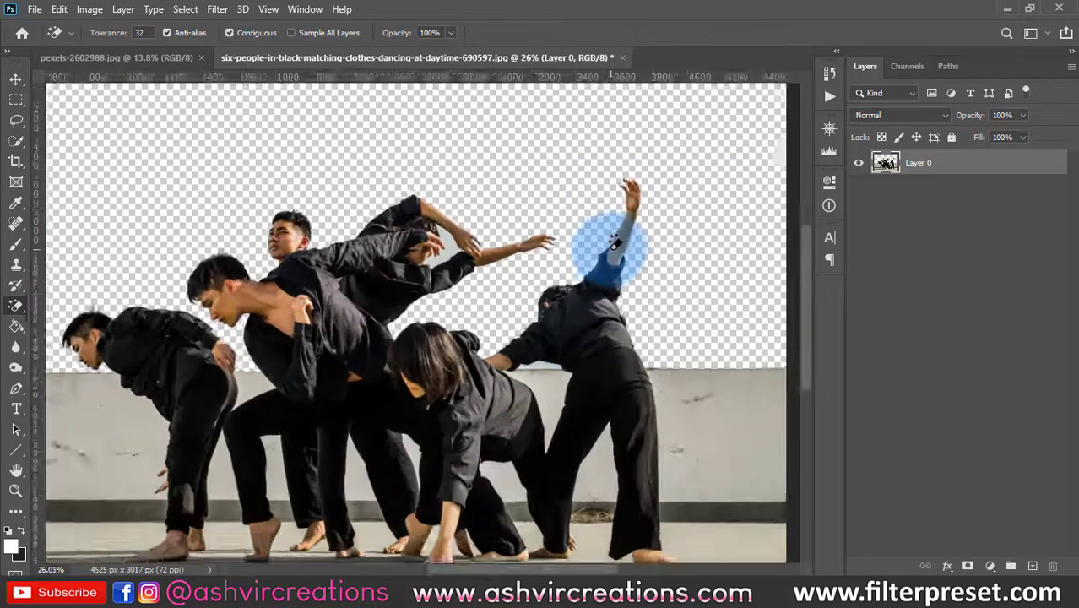
{"action": "scroll", "coordinate": [440, 247], "scroll_direction": "up", "scroll_amount": 3}
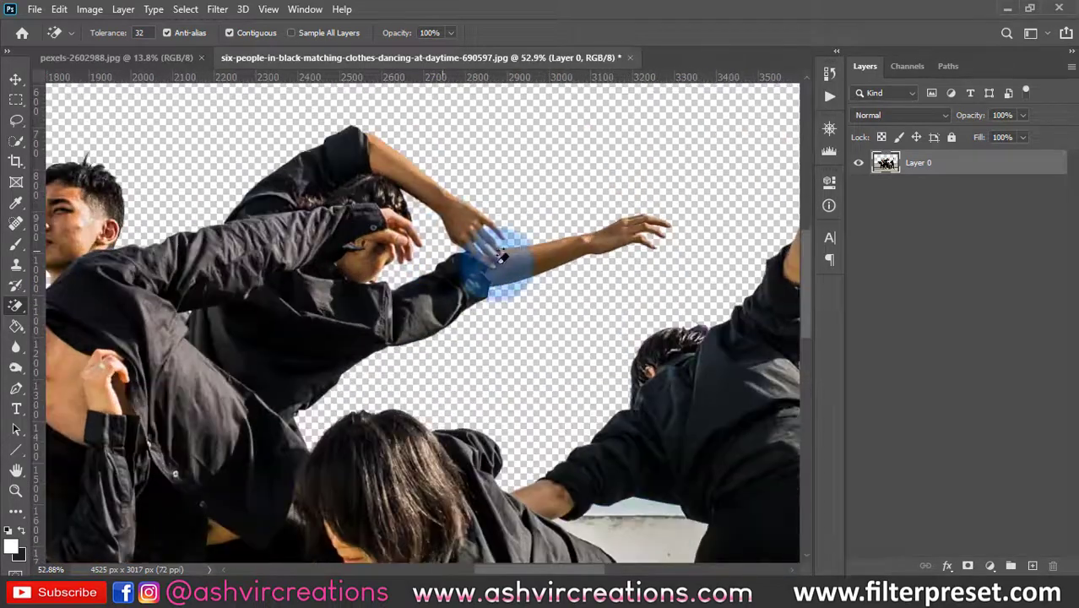
{"action": "scroll", "coordinate": [515, 238], "scroll_direction": "down", "scroll_amount": 4}
{"action": "scroll", "coordinate": [568, 357], "scroll_direction": "up", "scroll_amount": 1}
{"action": "scroll", "coordinate": [568, 357], "scroll_direction": "up", "scroll_amount": 2}
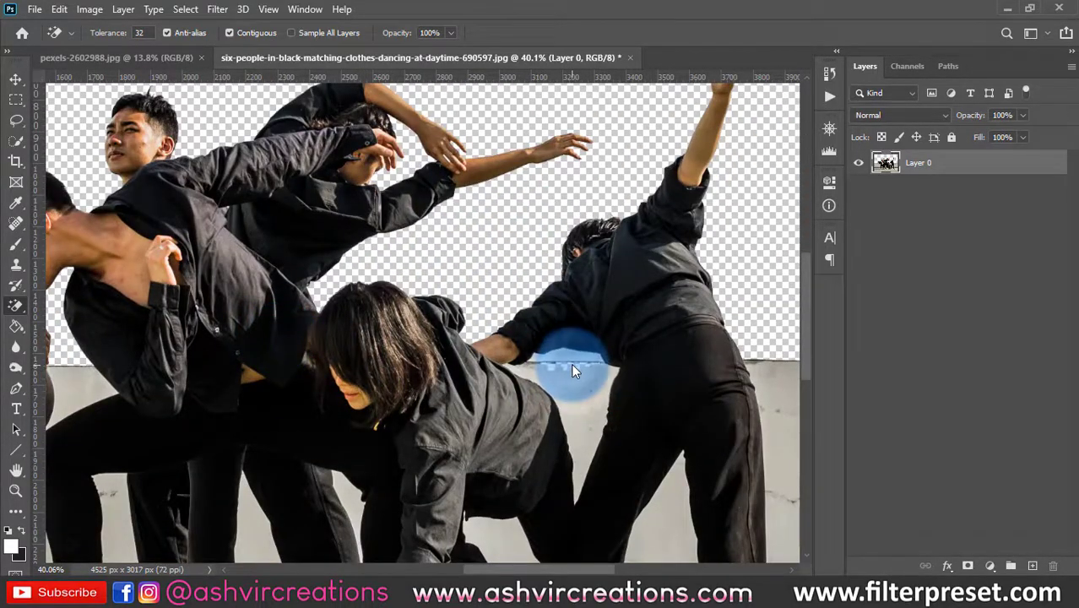
- Examine the cut-out edges along the top of the wall and around the dancers across the whole photo
{"action": "scroll", "coordinate": [571, 363], "scroll_direction": "up", "scroll_amount": 3}
{"action": "left_click", "coordinate": [571, 354]}
{"action": "scroll", "coordinate": [570, 344], "scroll_direction": "down", "scroll_amount": 3}
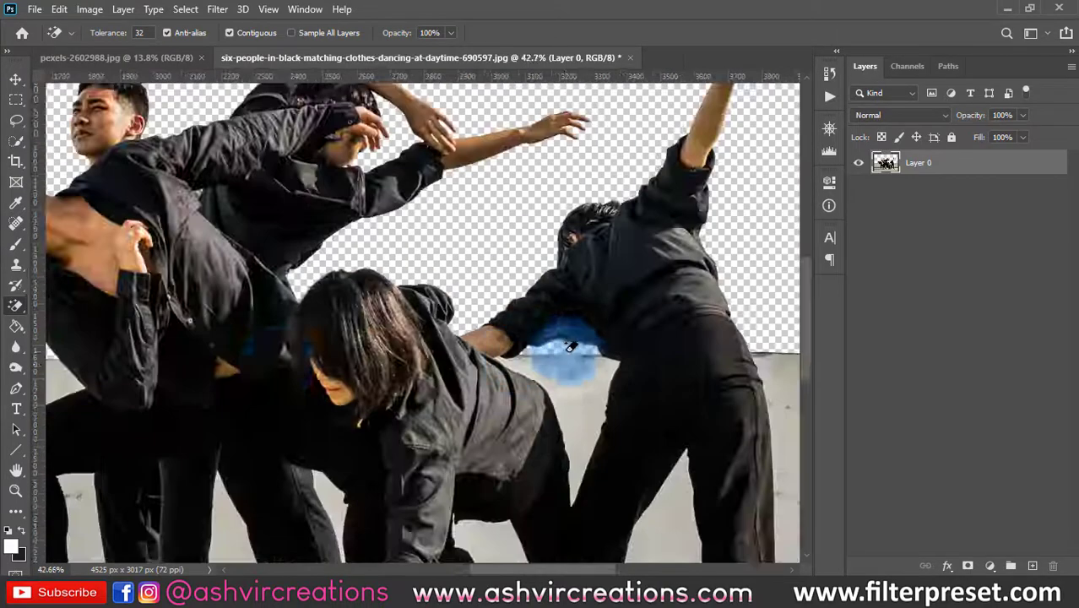
{"action": "left_click_drag", "start_coordinate": [277, 353], "coordinate": [621, 339]}
{"action": "left_click_drag", "start_coordinate": [110, 339], "coordinate": [326, 354]}
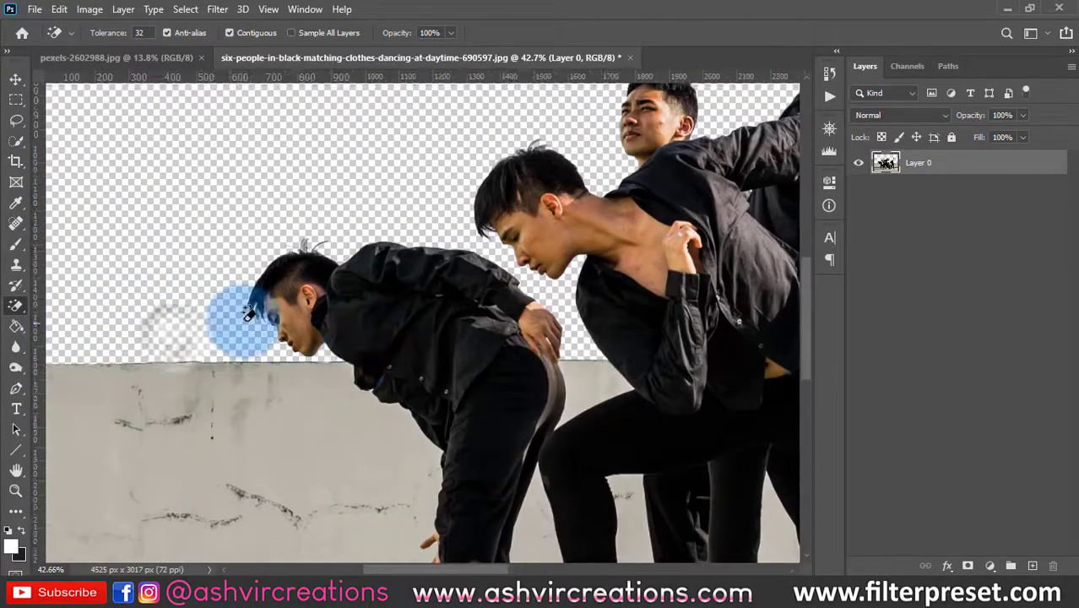
{"action": "scroll", "coordinate": [245, 316], "scroll_direction": "down", "scroll_amount": 3}
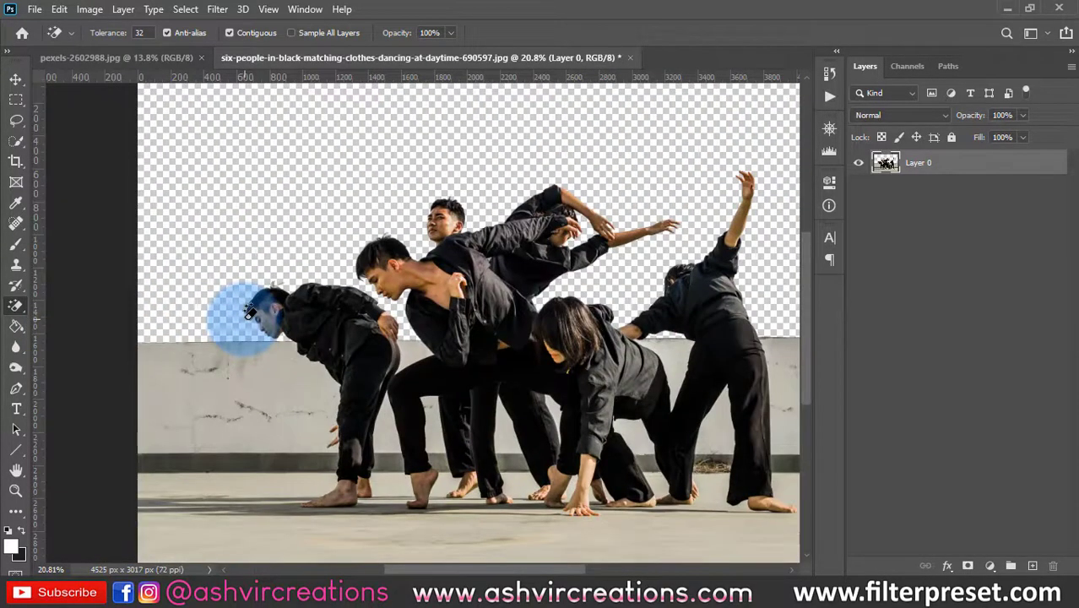
{"action": "scroll", "coordinate": [249, 312], "scroll_direction": "down", "scroll_amount": 2}
- Add a teal Solid Color fill layer and place it beneath the dancers' photo layer
{"action": "left_click", "coordinate": [990, 566]}
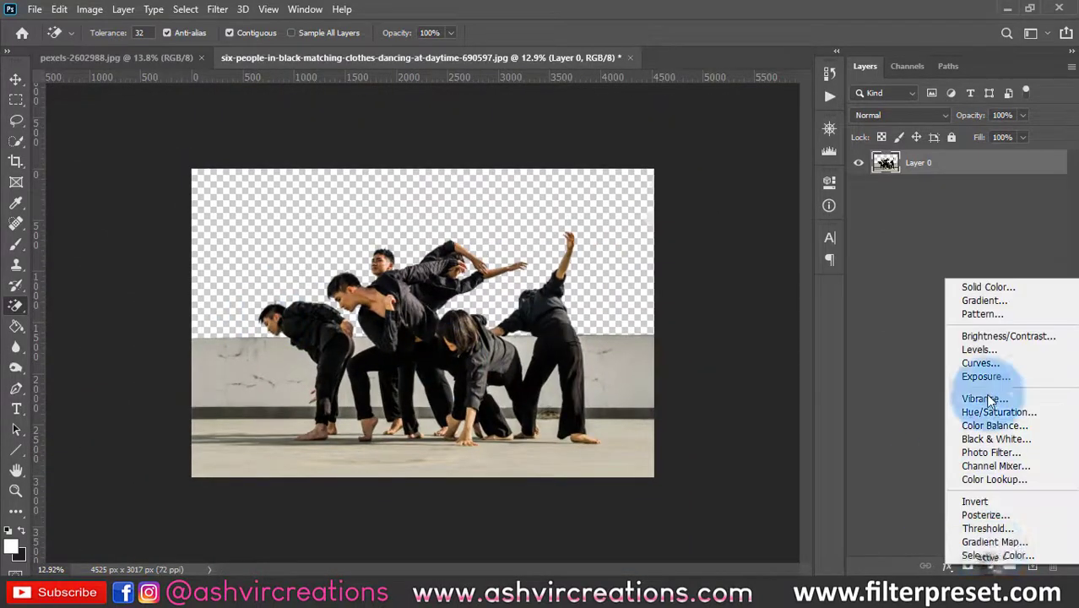
{"action": "left_click", "coordinate": [991, 287]}
{"action": "left_click", "coordinate": [823, 295]}
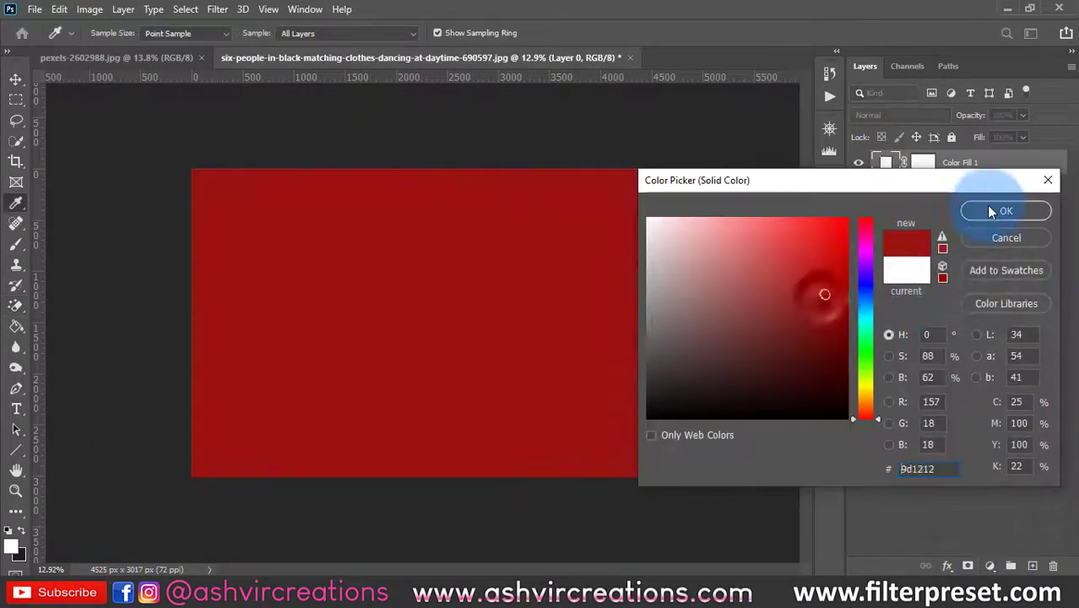
{"action": "mouse_move", "coordinate": [862, 312]}
{"action": "left_mouse_down"}
{"action": "mouse_move", "coordinate": [862, 331]}
{"action": "mouse_move", "coordinate": [859, 316]}
{"action": "left_mouse_up"}
{"action": "left_click", "coordinate": [862, 298]}
{"action": "left_click", "coordinate": [992, 217]}
{"action": "left_click_drag", "start_coordinate": [979, 181], "coordinate": [971, 201]}
- Erase the leftover white sky patches near the photo's upper-right corner on Layer 0 with the Magic Eraser
{"action": "scroll", "coordinate": [689, 207], "scroll_direction": "up", "scroll_amount": 2}
{"action": "left_click", "coordinate": [912, 163]}
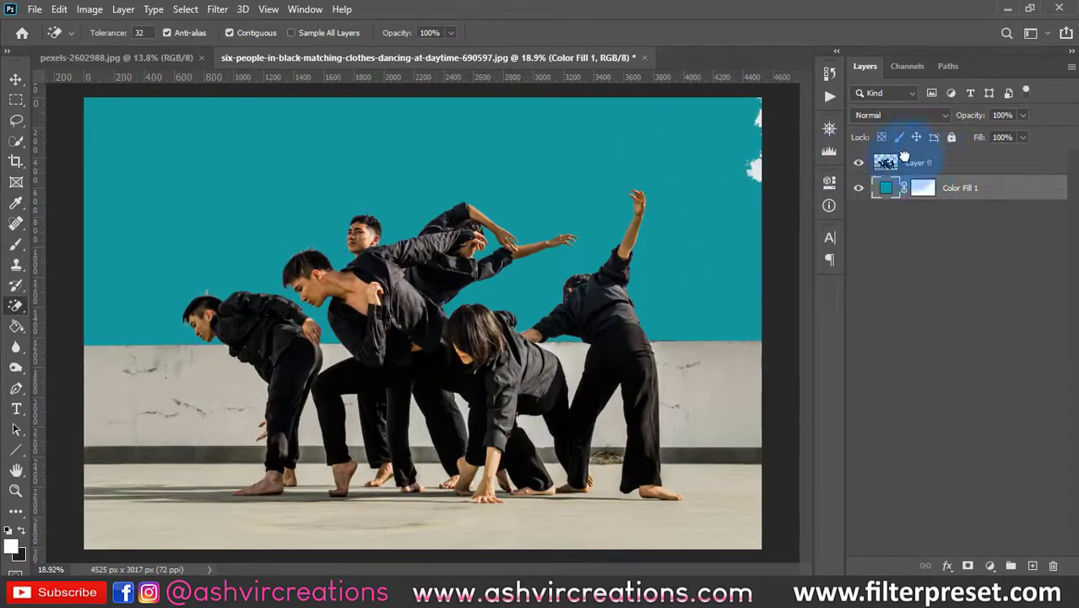
{"action": "left_click", "coordinate": [759, 169]}
{"action": "left_click", "coordinate": [763, 121]}
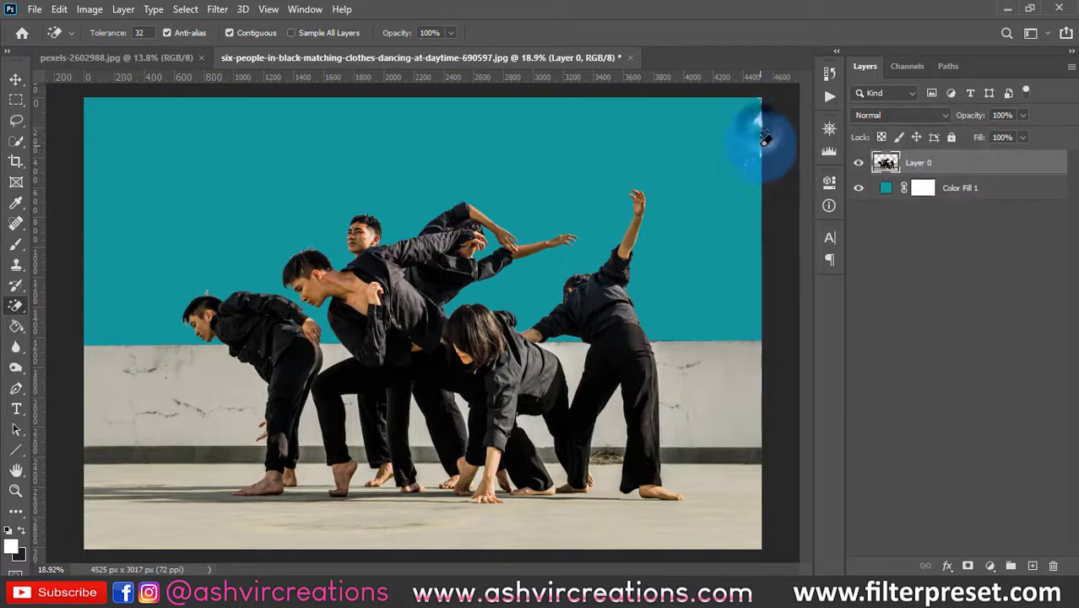
{"action": "left_click", "coordinate": [760, 140]}
{"action": "left_click", "coordinate": [758, 127]}
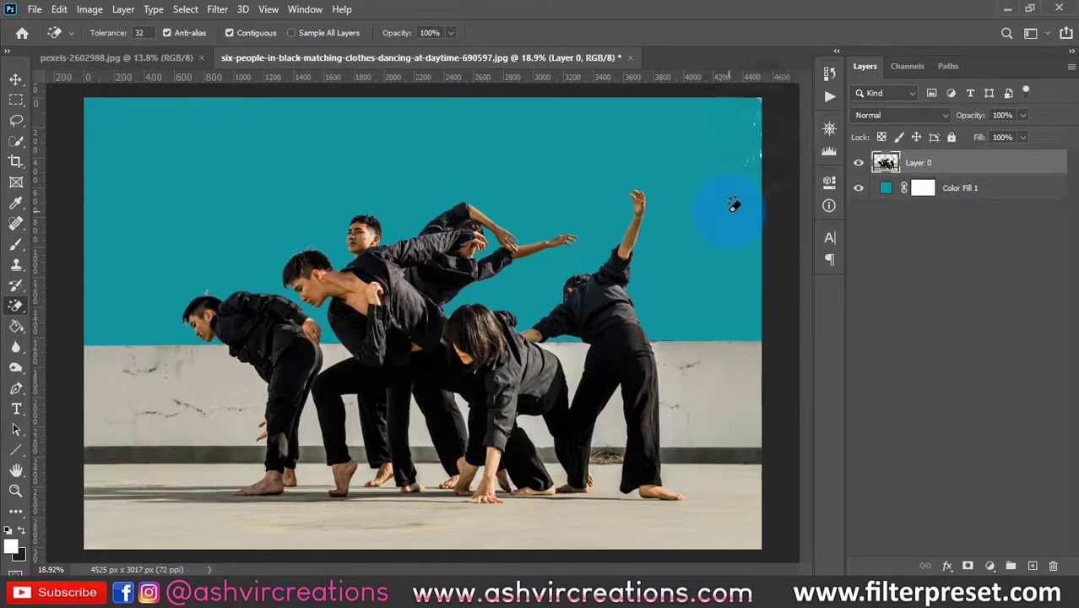
- Examine the dancers' cut-out edges against the teal fill and reselect the Magic Eraser
{"action": "scroll", "coordinate": [602, 263], "scroll_direction": "up", "scroll_amount": 2}
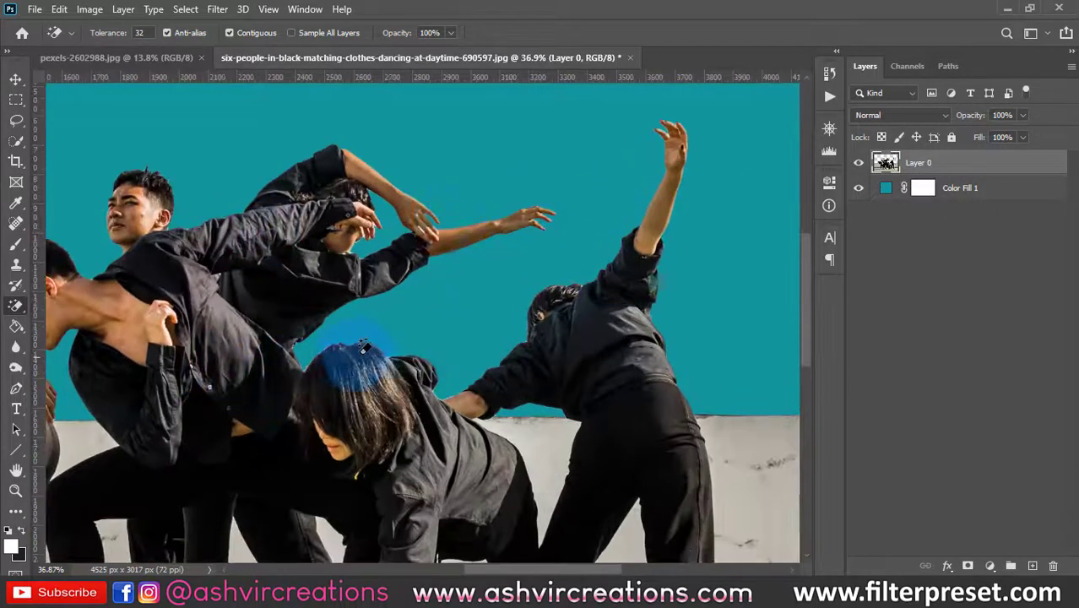
{"action": "scroll", "coordinate": [350, 362], "scroll_direction": "up", "scroll_amount": 2}
{"action": "scroll", "coordinate": [681, 291], "scroll_direction": "down", "scroll_amount": 4}
{"action": "scroll", "coordinate": [651, 263], "scroll_direction": "down", "scroll_amount": 2}
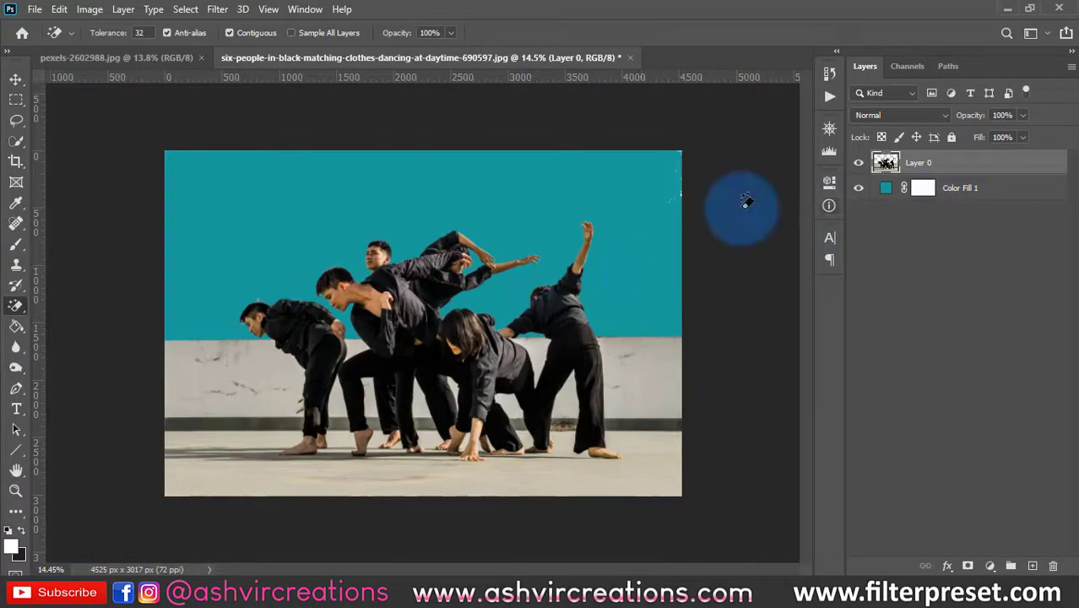
{"action": "right_click", "coordinate": [15, 305]}
{"action": "left_click", "coordinate": [109, 336]}
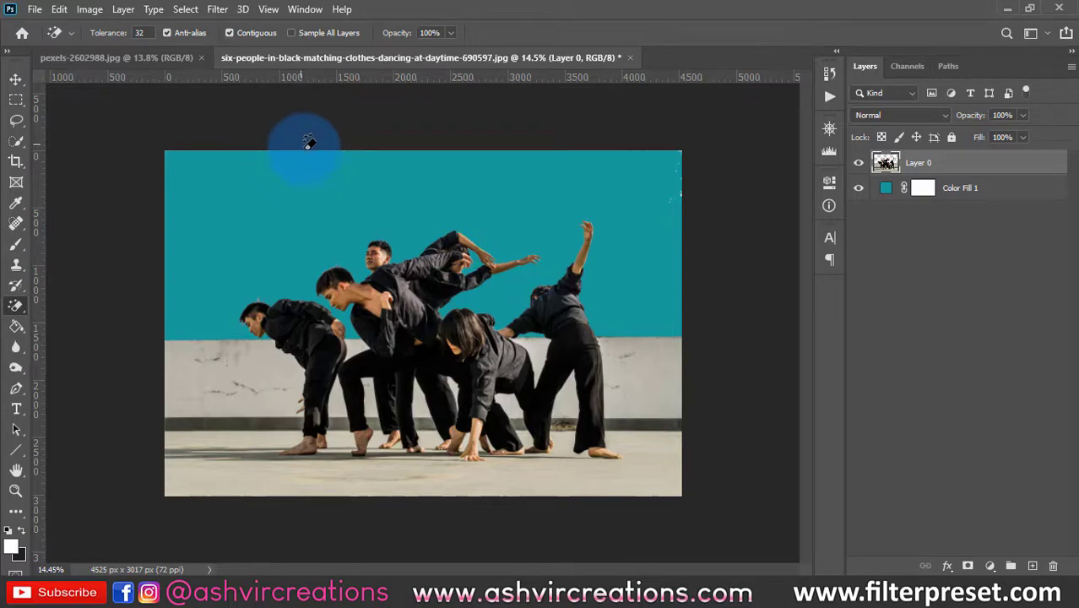
{"action": "scroll", "coordinate": [374, 181], "scroll_direction": "up", "scroll_amount": 2}
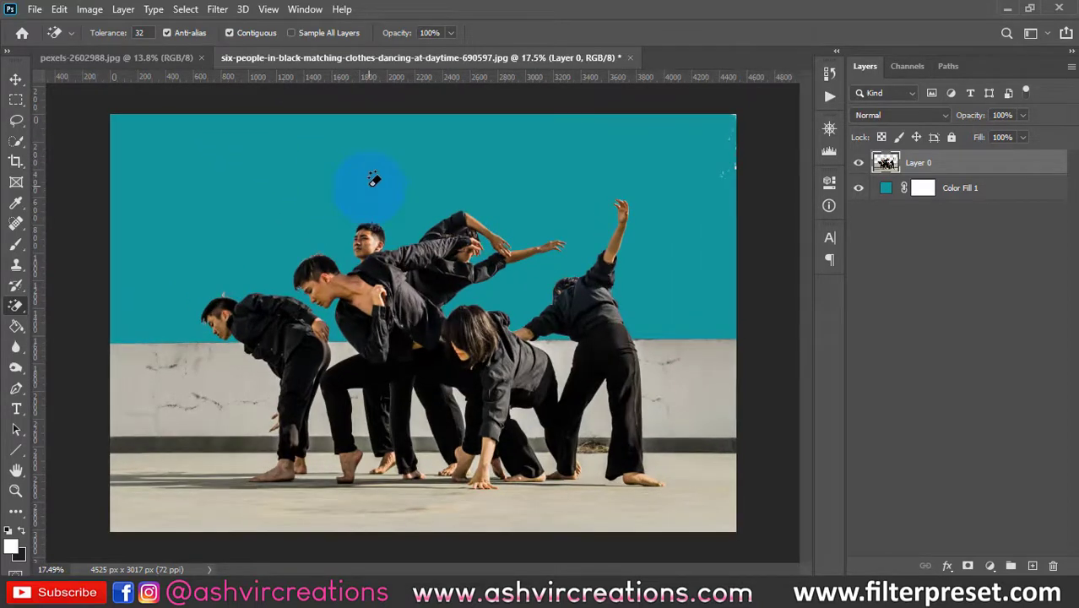